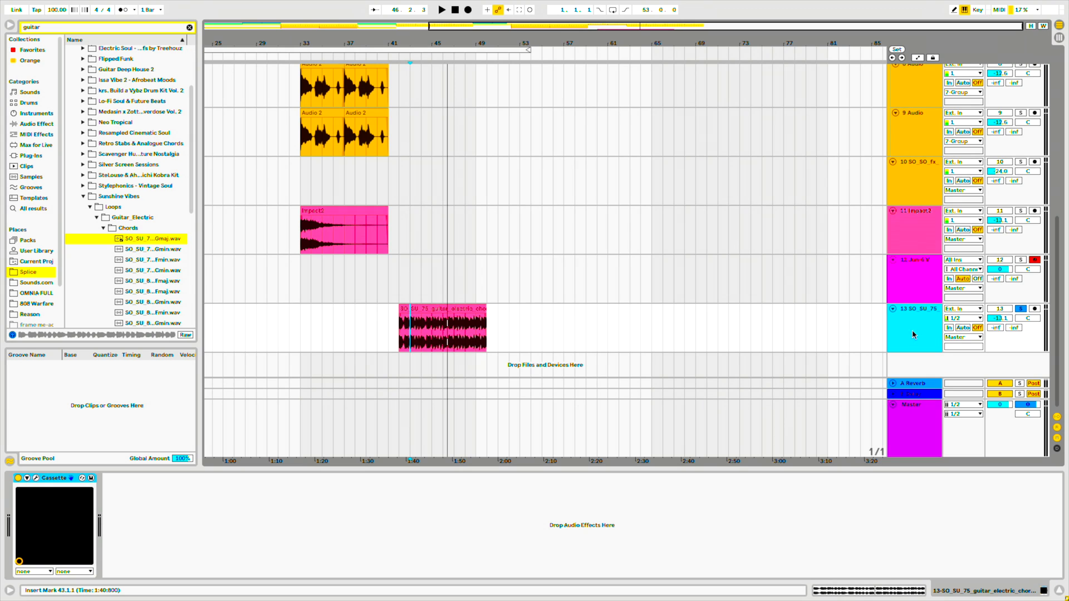
# Unsolo the guitar chords track and play the arrangement from the beginning to about bar 10
pyautogui.click(1019, 310)
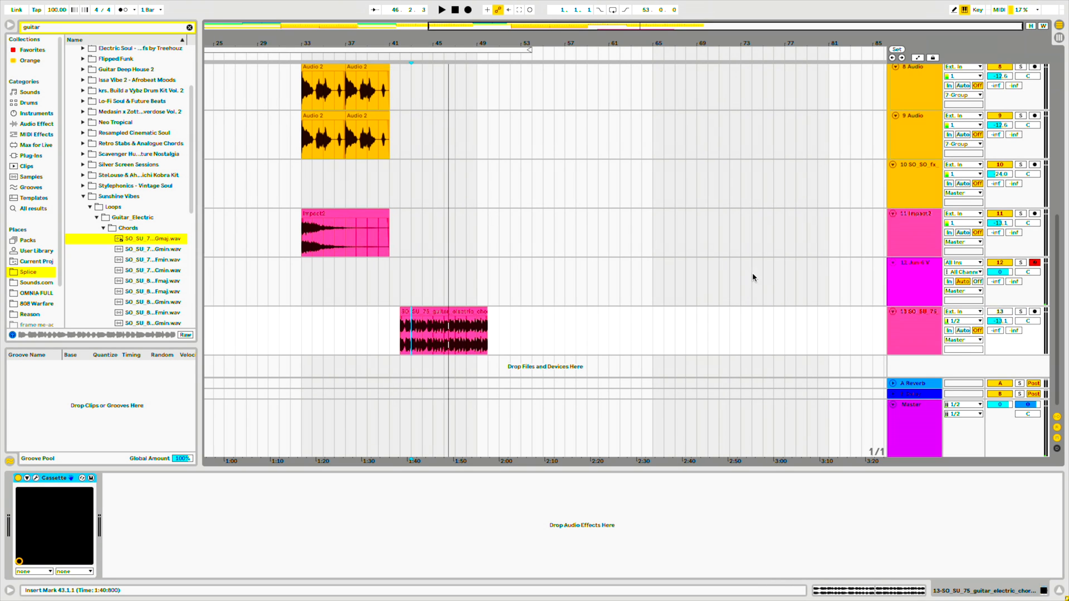
pyautogui.scroll(10, 753, 277)
pyautogui.hscroll(-10, 753, 277)
pyautogui.click(921, 203)
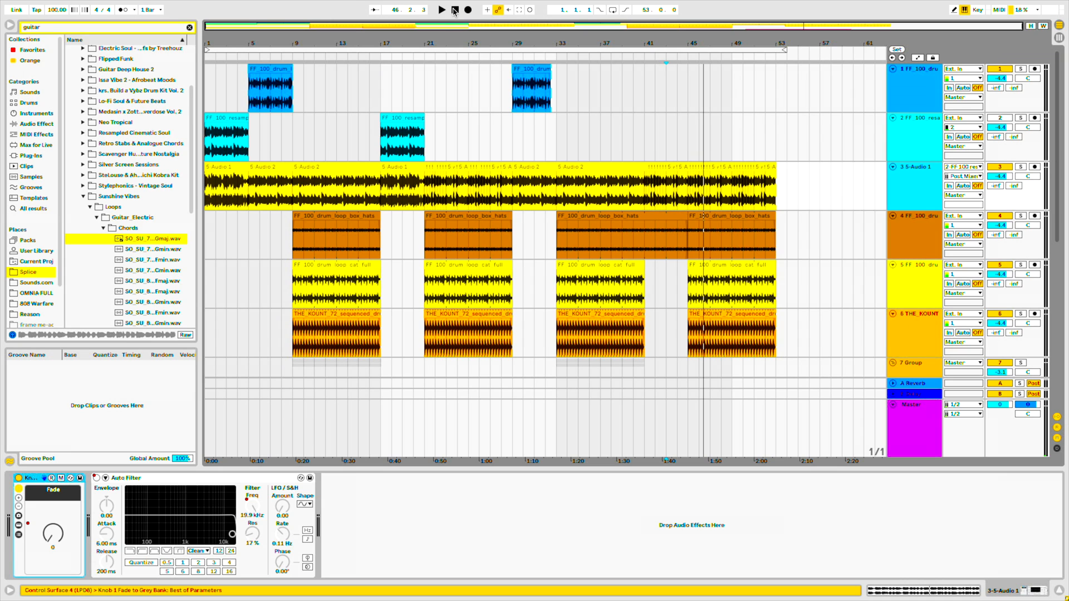
pyautogui.click(455, 11)
pyautogui.click(441, 10)
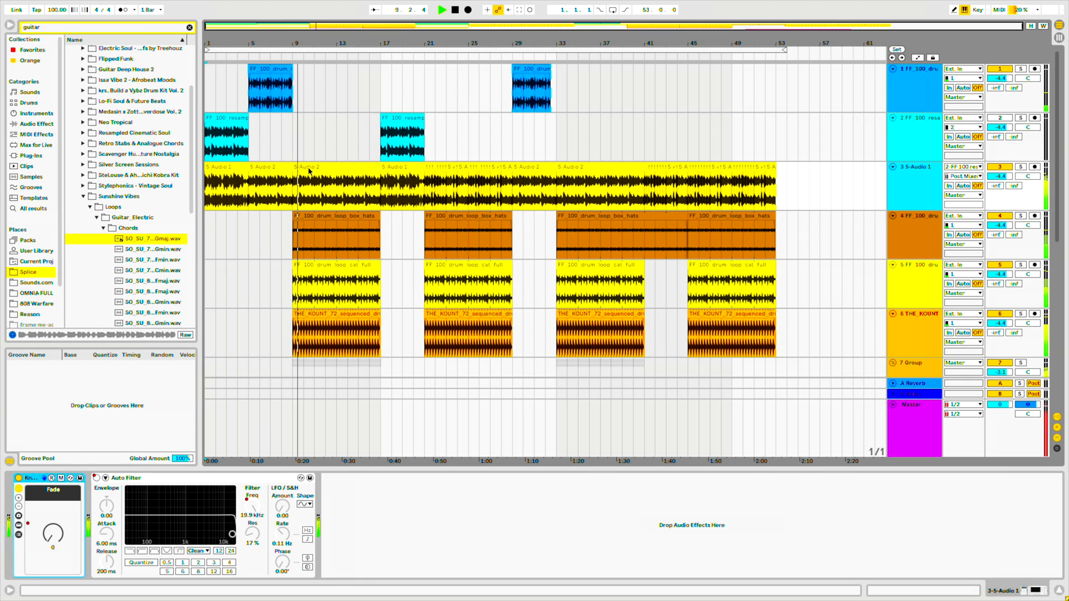
pyautogui.press('space')
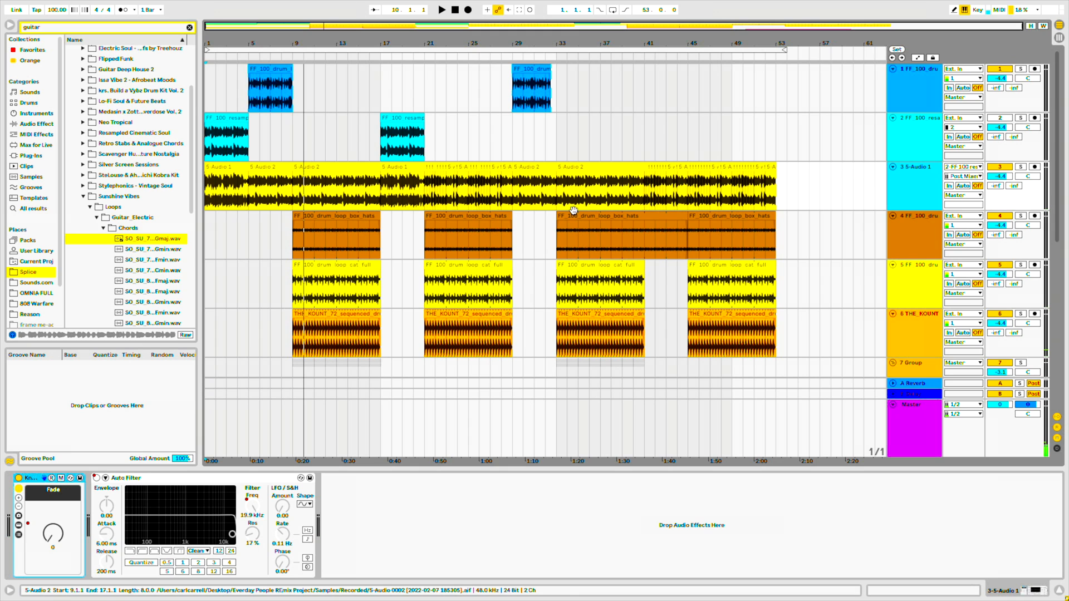
# Open the Cassette plug-in window on guitar track 13 and reposition it over the arrangement
pyautogui.scroll(-10, 907, 199)
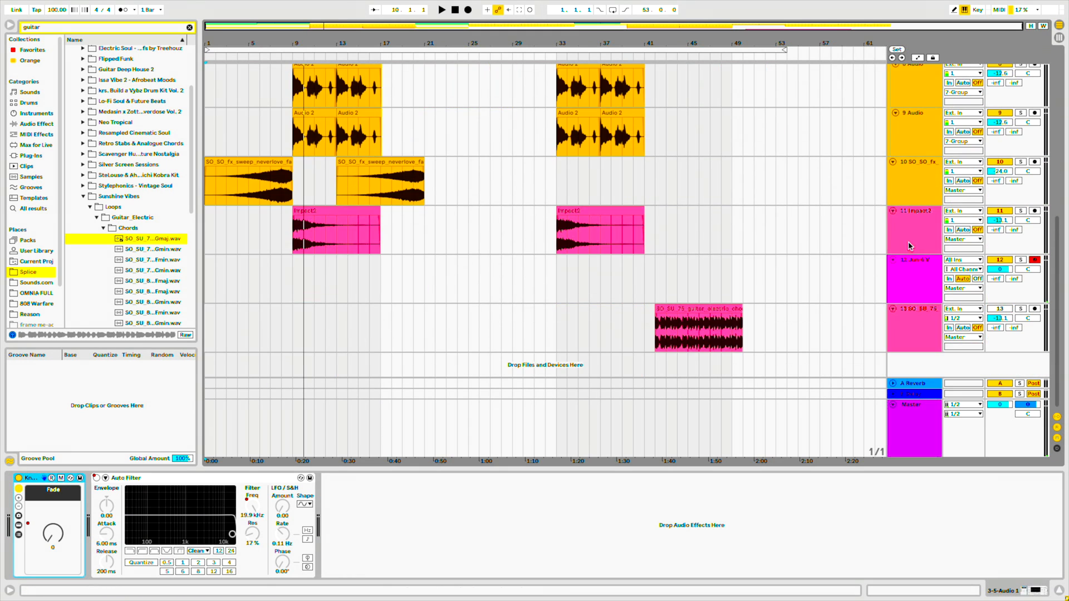
pyautogui.click(924, 316)
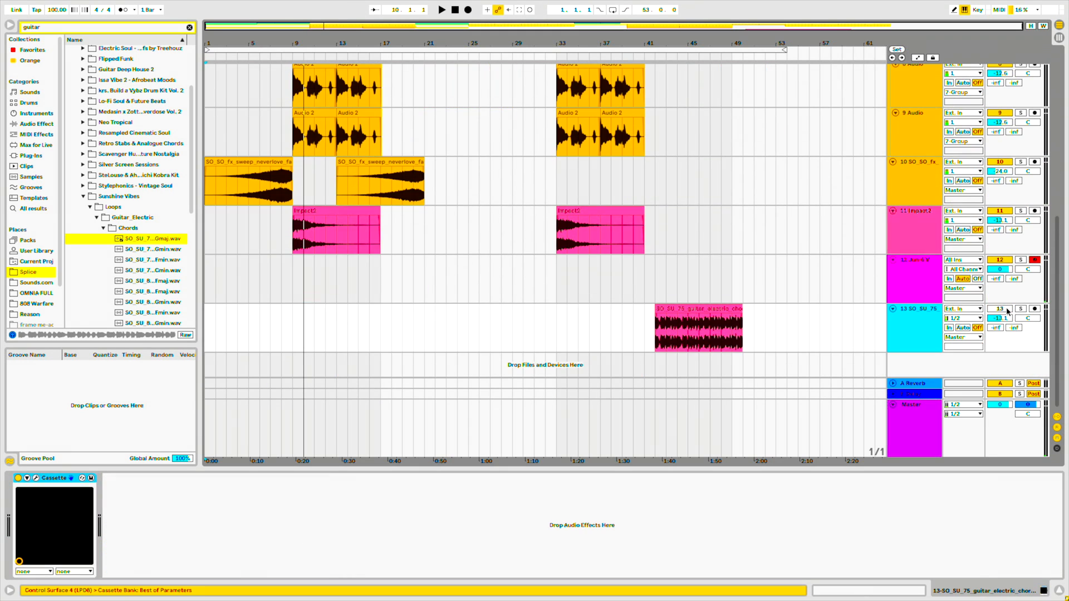
pyautogui.click(36, 479)
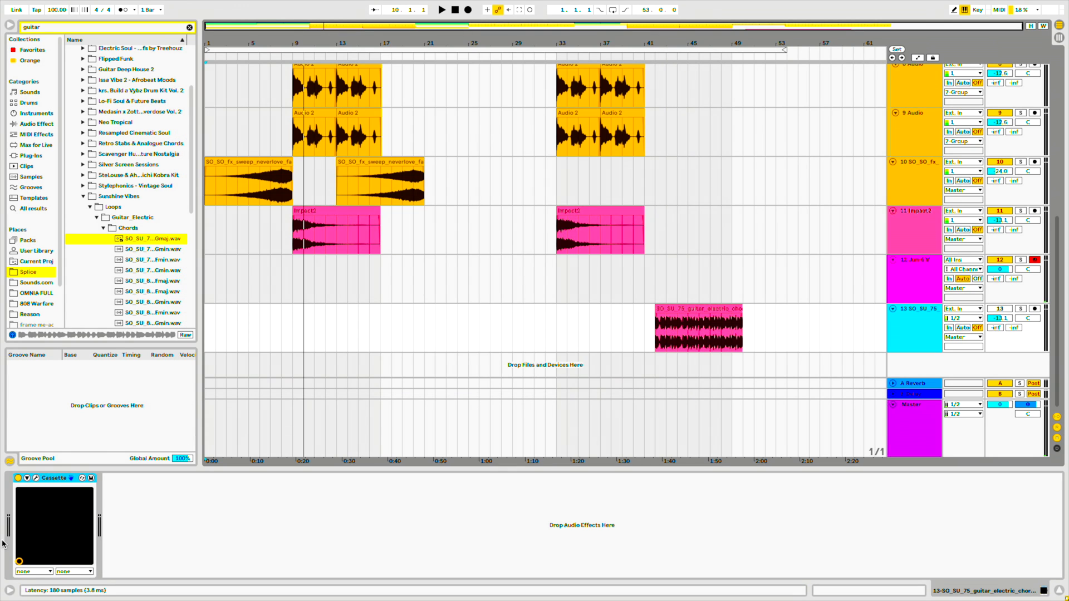
pyautogui.click(36, 479)
pyautogui.click(427, 274)
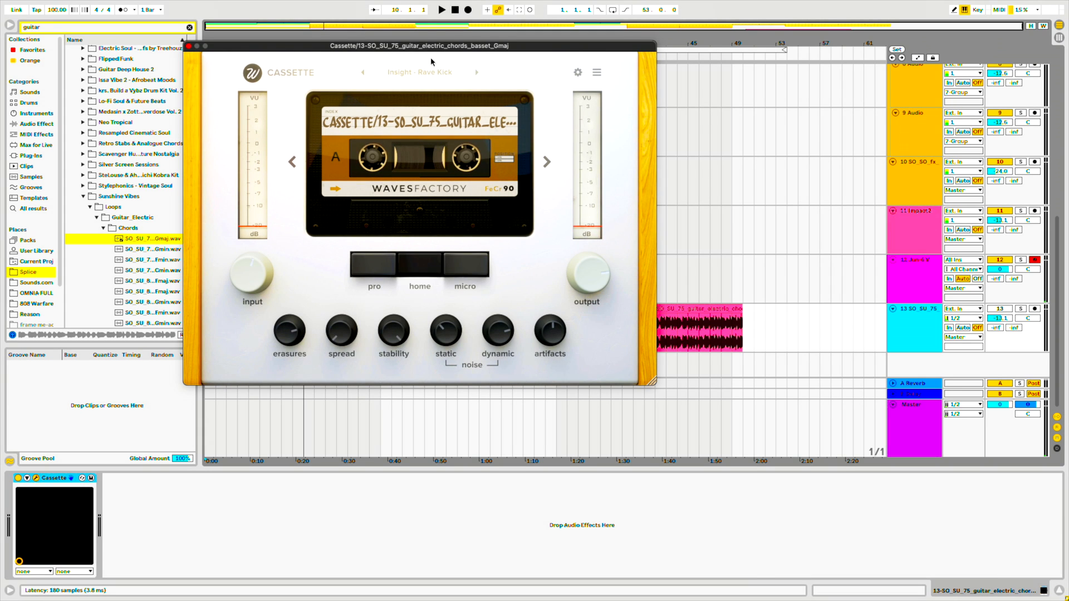
pyautogui.moveTo(434, 47); pyautogui.dragTo(463, 102)
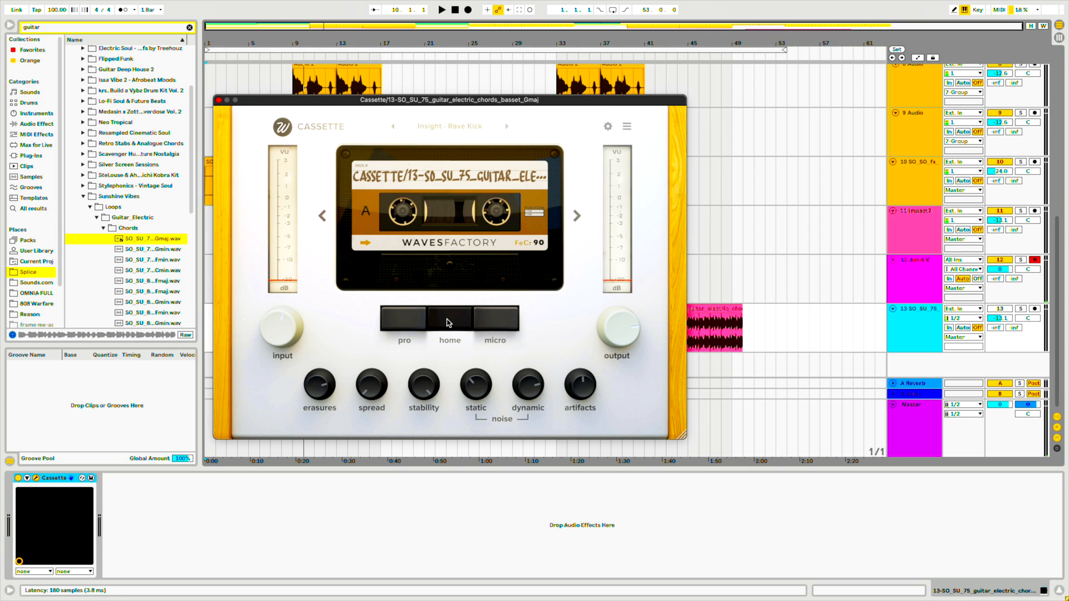
# Set Cassette's input level to 1.1 dB and its output level to -1.3 dB
pyautogui.moveTo(282, 339); pyautogui.dragTo(281, 353)
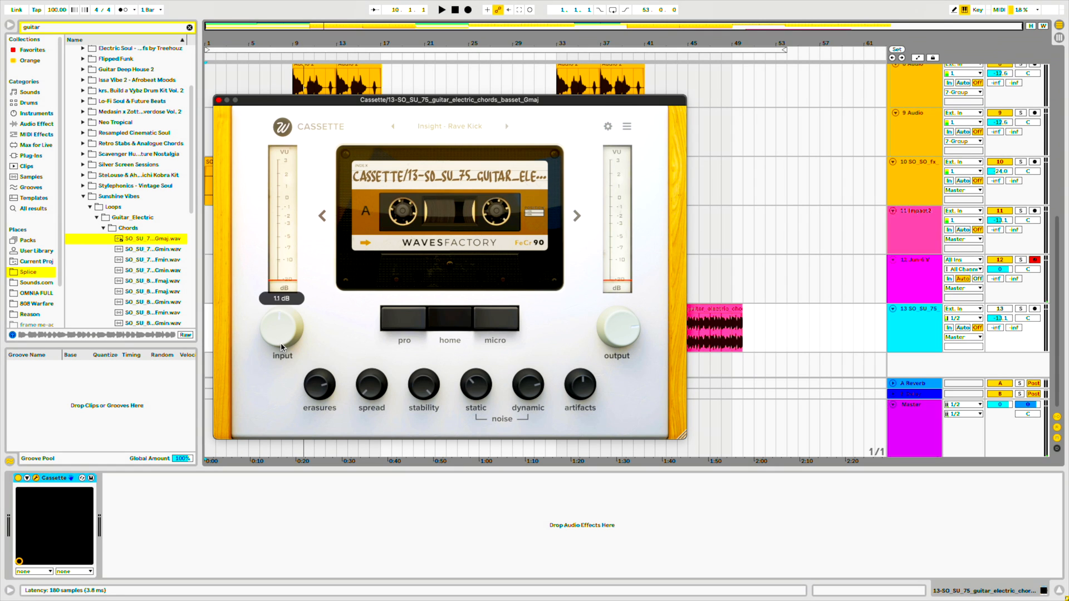
pyautogui.moveTo(622, 329)
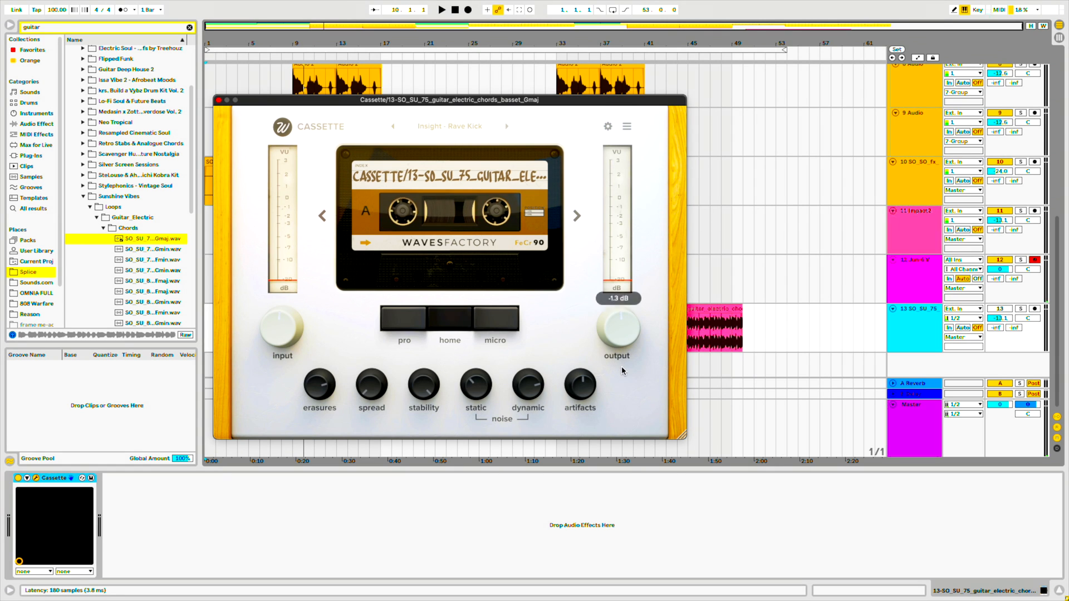
# Continue Cassette's demo evaluation and move its window clear of the guitar clip
pyautogui.moveTo(426, 105); pyautogui.dragTo(406, 97)
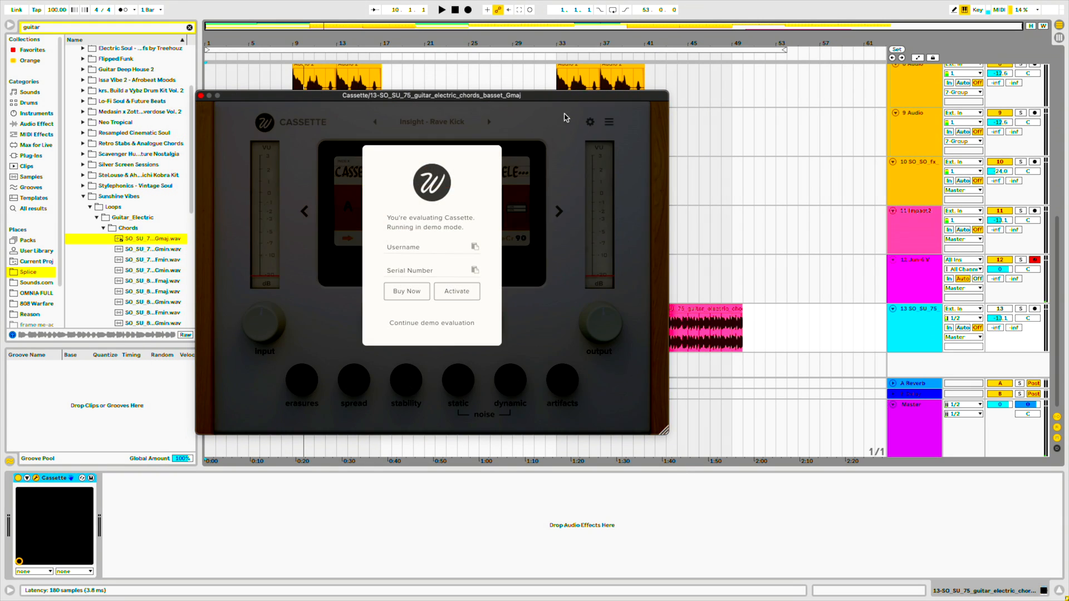
pyautogui.click(433, 323)
pyautogui.click(911, 331)
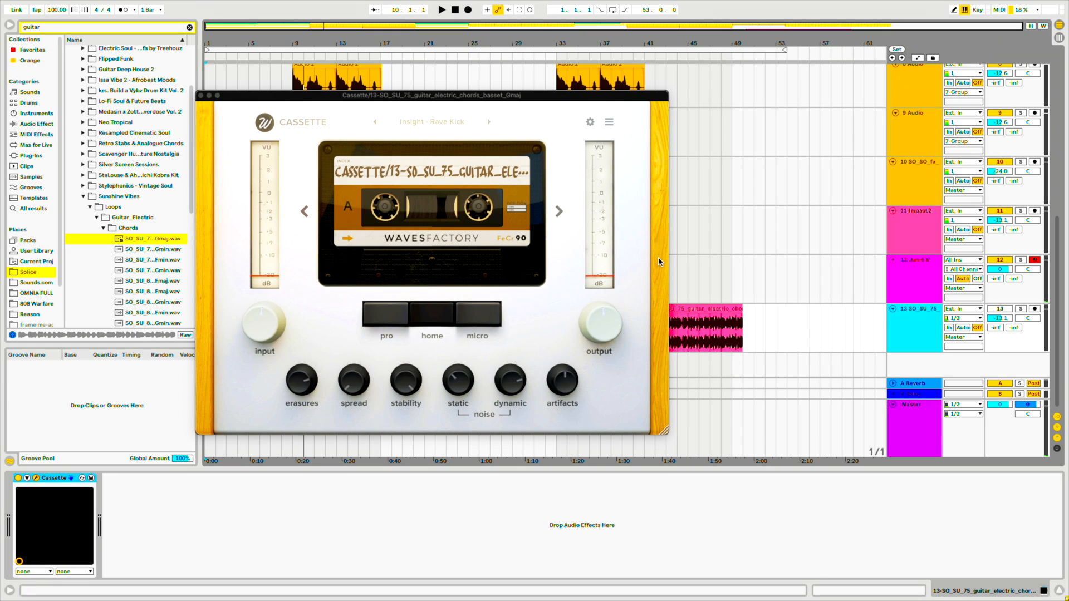
pyautogui.moveTo(590, 97); pyautogui.dragTo(545, 71)
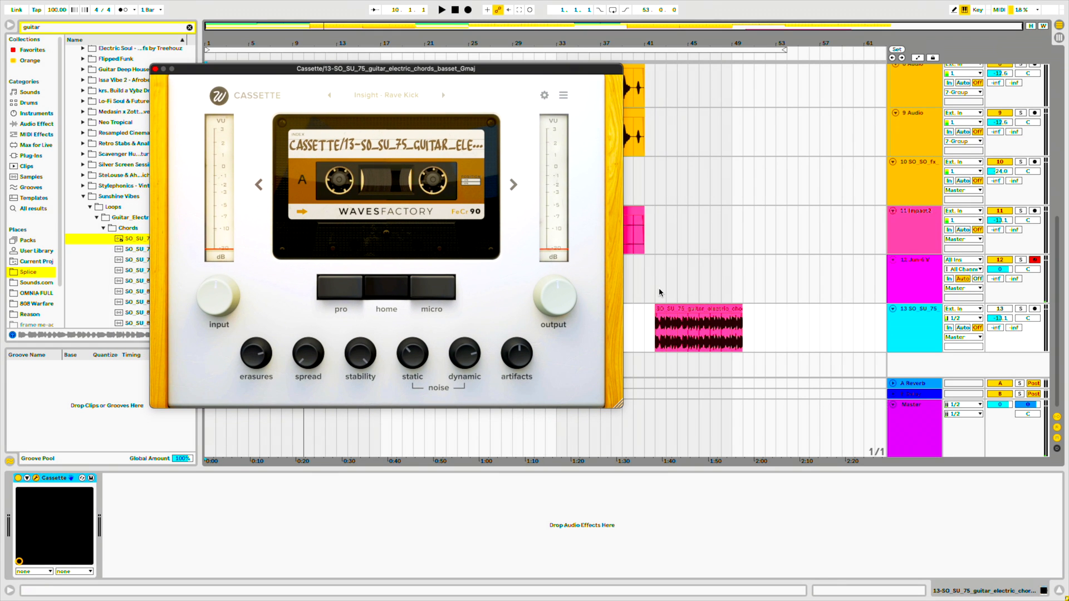
# Solo the guitar track and play its clip from the start at bar 42
pyautogui.click(661, 335)
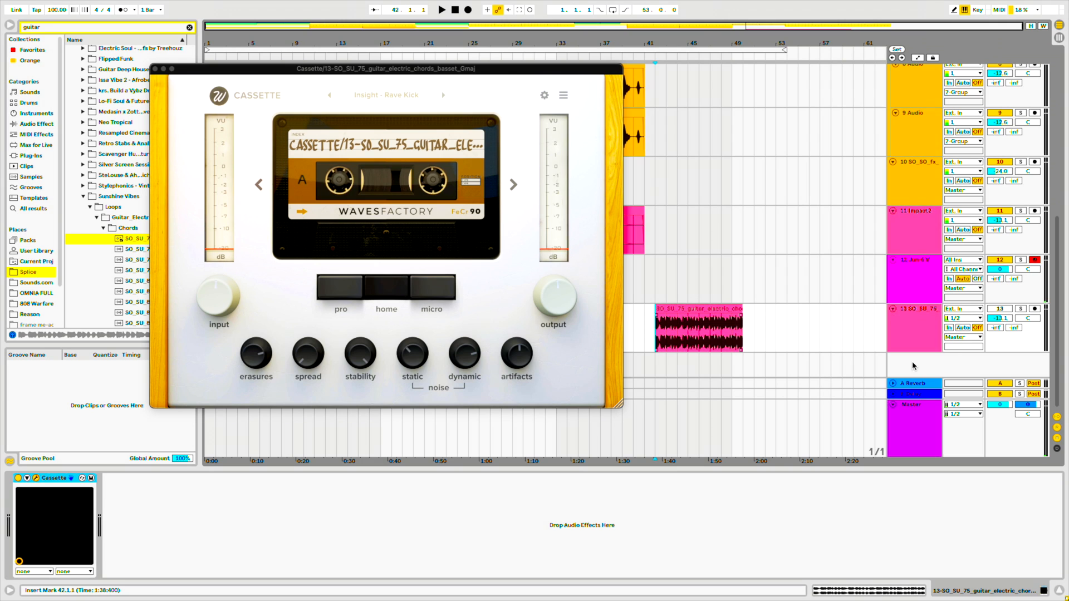
pyautogui.click(1021, 309)
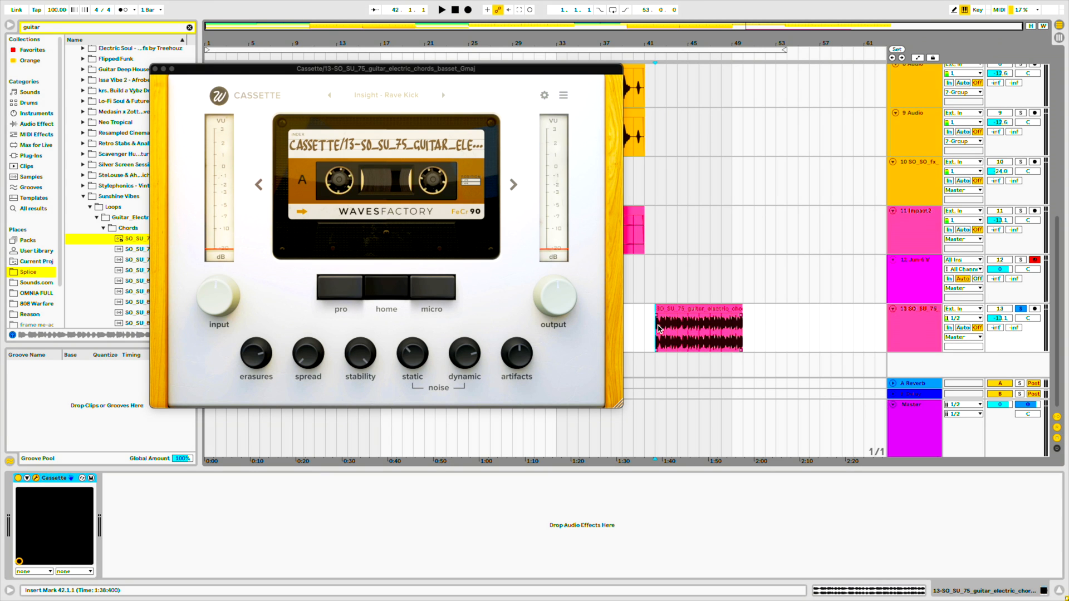
pyautogui.scroll(5, 658, 329)
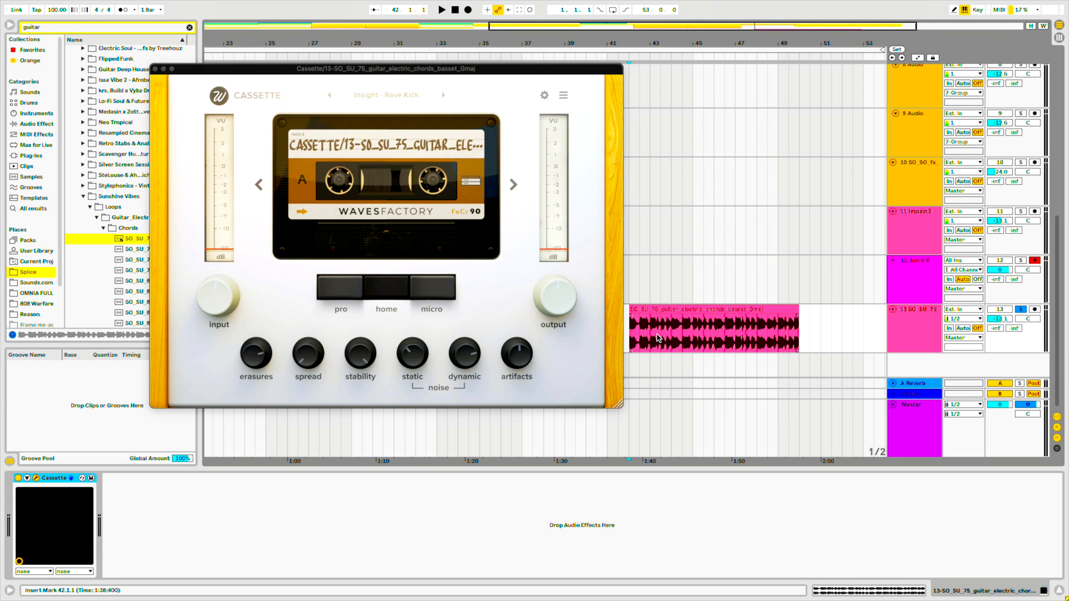
pyautogui.press('space')
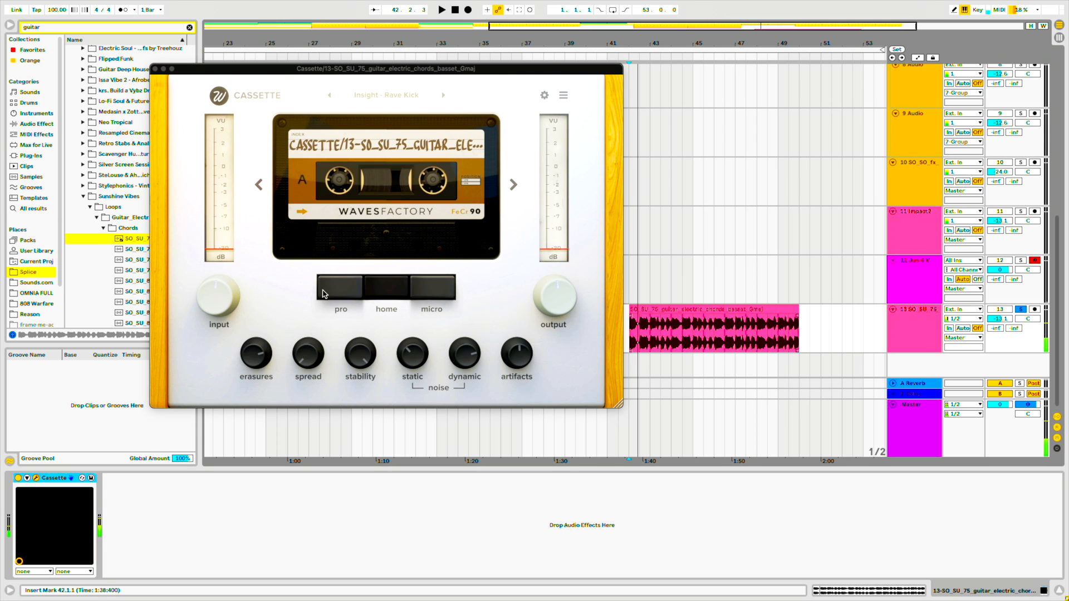
# Bypass Cassette, set the guitar track's volume to -9.4 dB, and return the insert marker to the clip's start
pyautogui.click(18, 478)
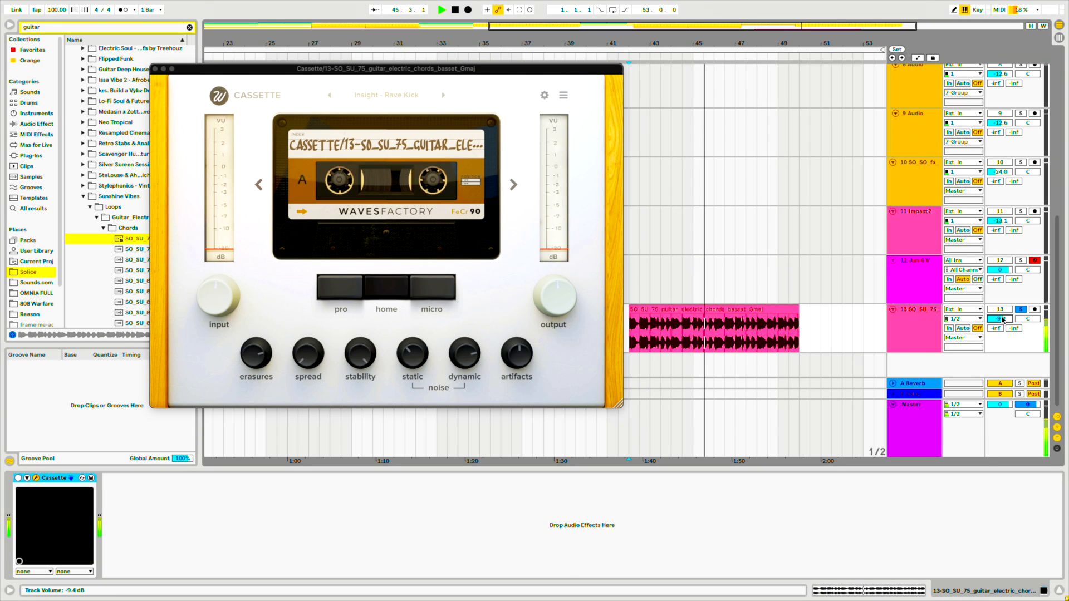
pyautogui.press('space')
pyautogui.click(641, 317)
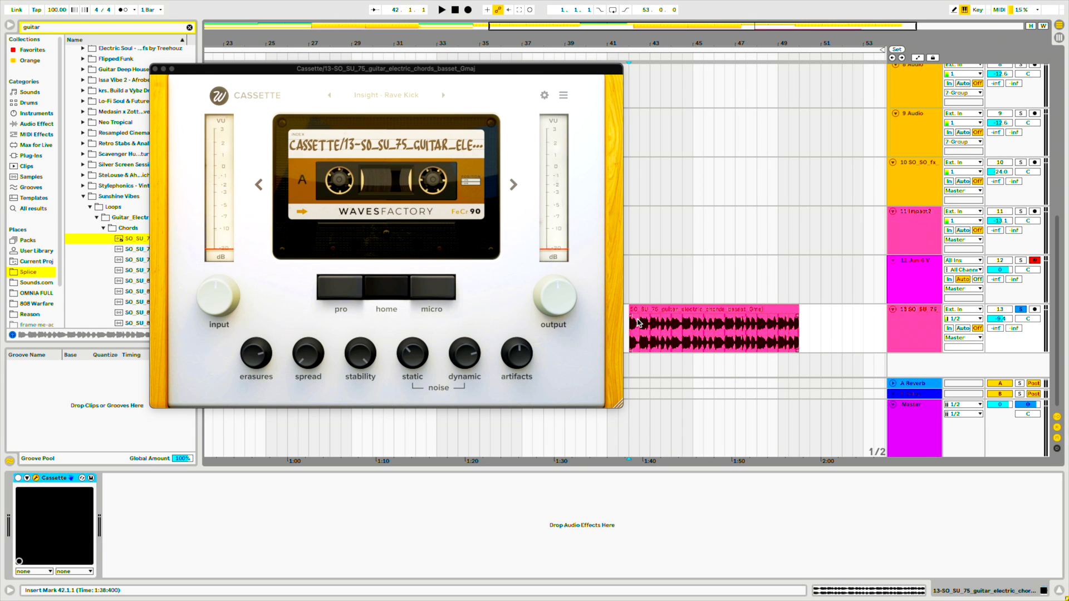
# Play the guitar clip with Cassette bypassed while varying its input level and bringing its output level to -1.6 dB
pyautogui.click(398, 98)
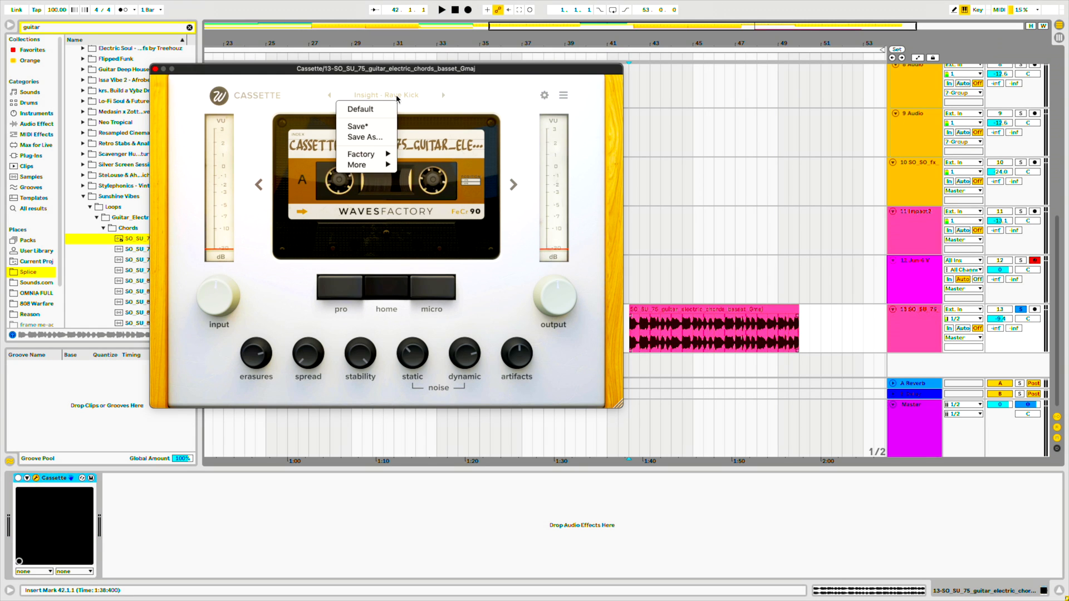
pyautogui.click(369, 92)
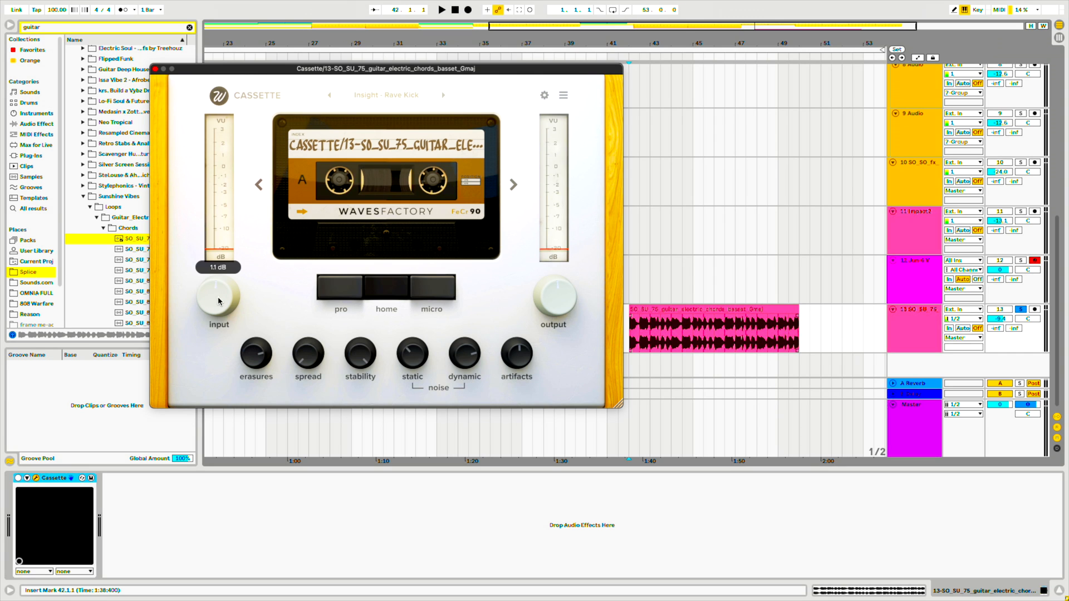
pyautogui.press('space')
pyautogui.moveTo(225, 269)
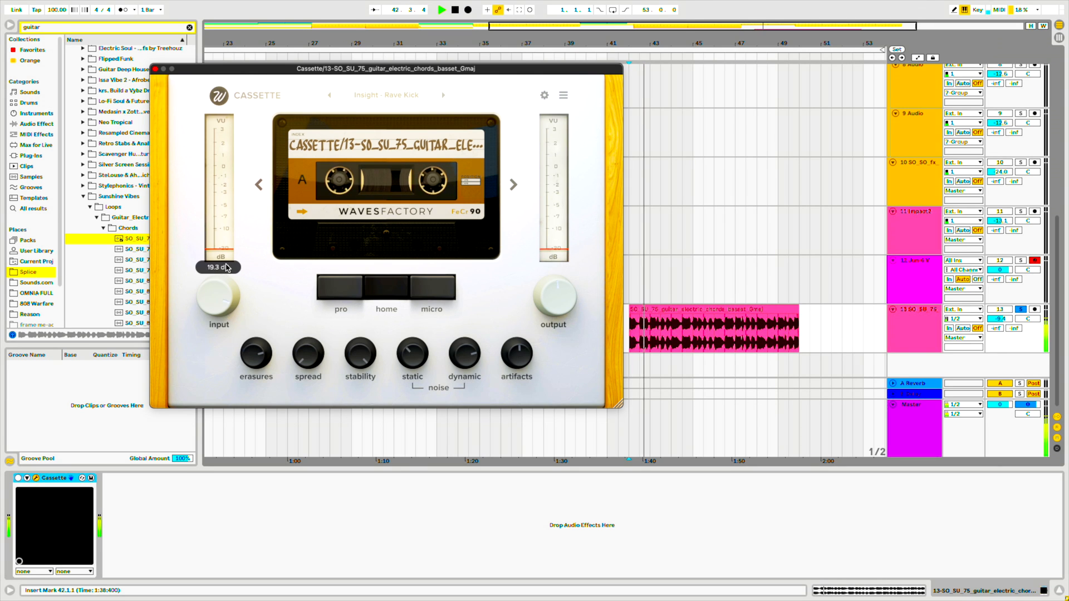
pyautogui.moveTo(559, 264)
pyautogui.moveTo(558, 263); pyautogui.dragTo(562, 304)
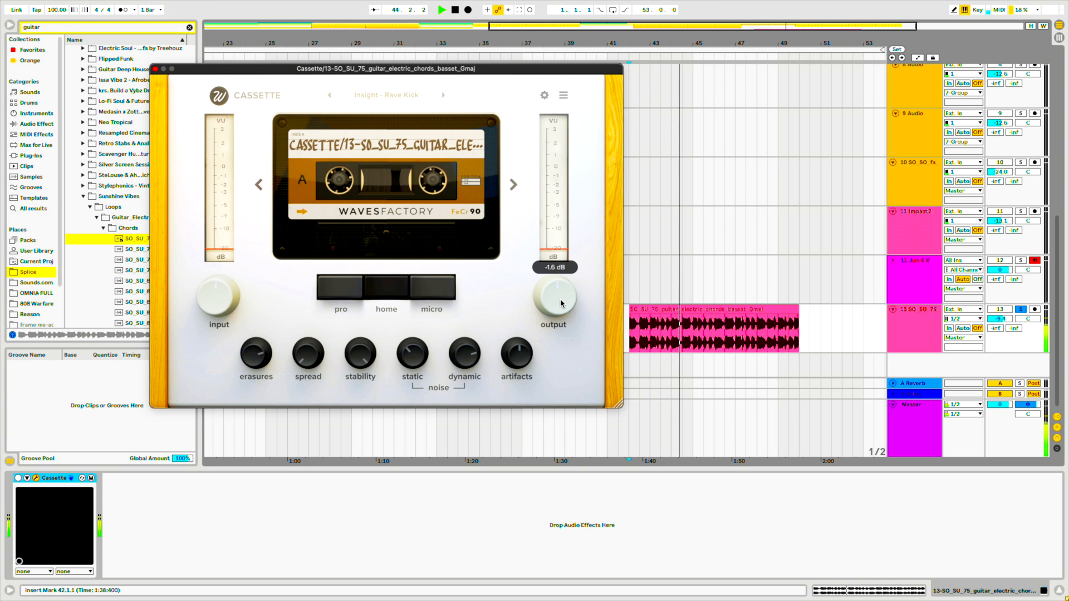
# Play the clip with Cassette enabled while setting its input to -0.5 dB and output to -18.5 dB
pyautogui.press('space')
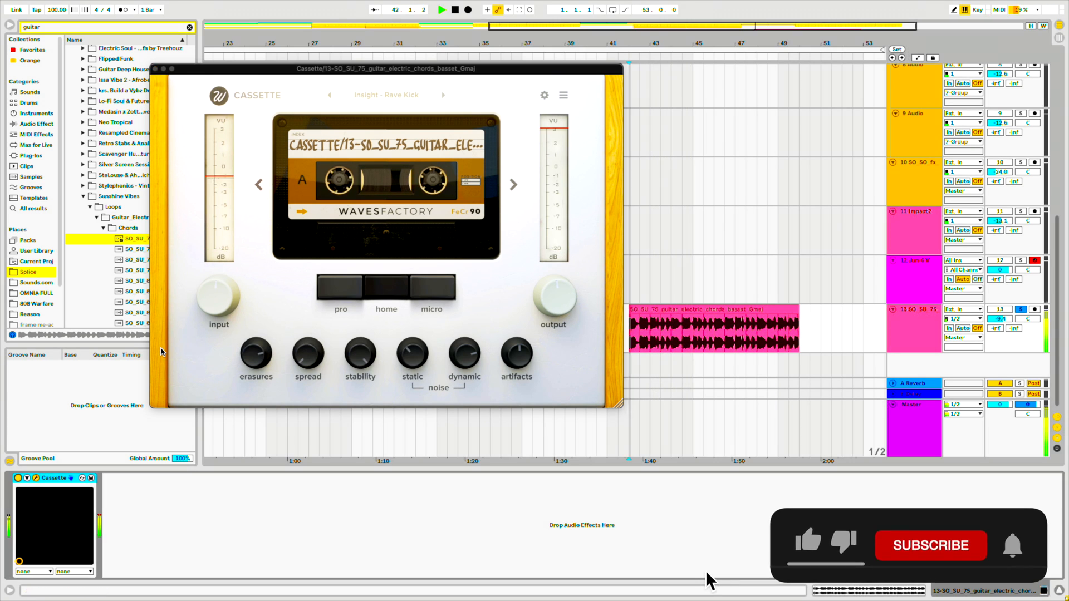
pyautogui.click(211, 298)
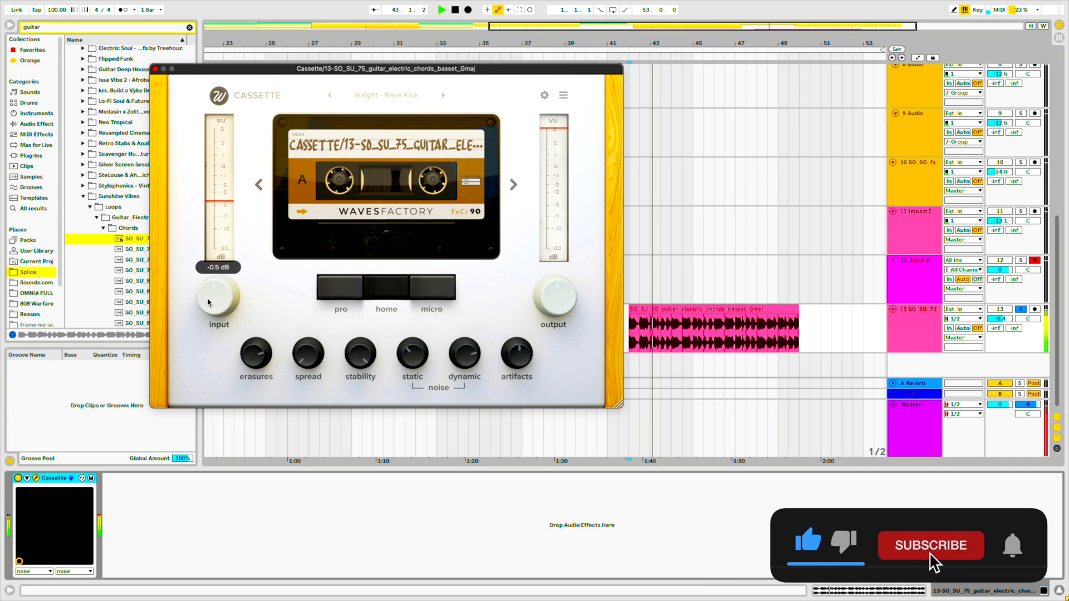
pyautogui.moveTo(563, 293); pyautogui.dragTo(551, 329)
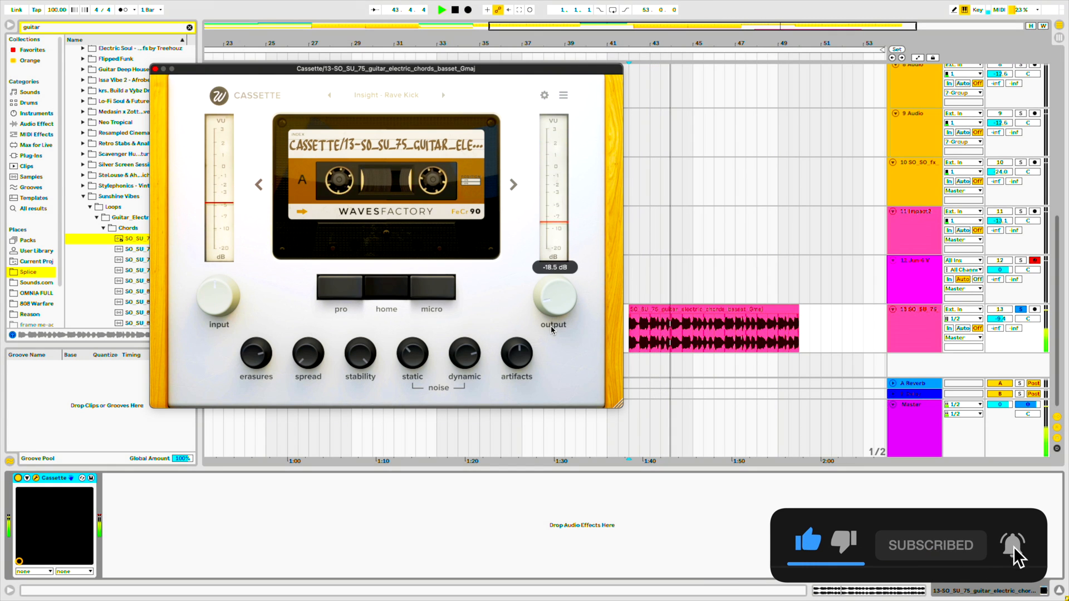
pyautogui.press('space')
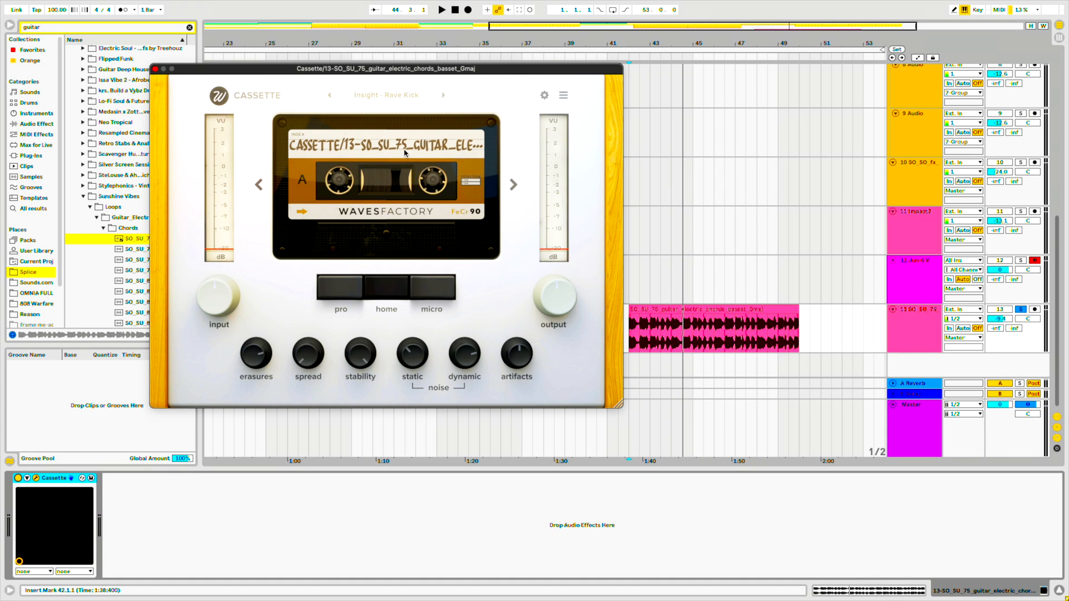
# Change Cassette's tape to Type I (Normal) and play the guitar clip from bar 42
pyautogui.click(259, 184)
pyautogui.click(259, 184)
pyautogui.click(259, 184)
pyautogui.click(259, 185)
pyautogui.click(259, 184)
pyautogui.press('space')
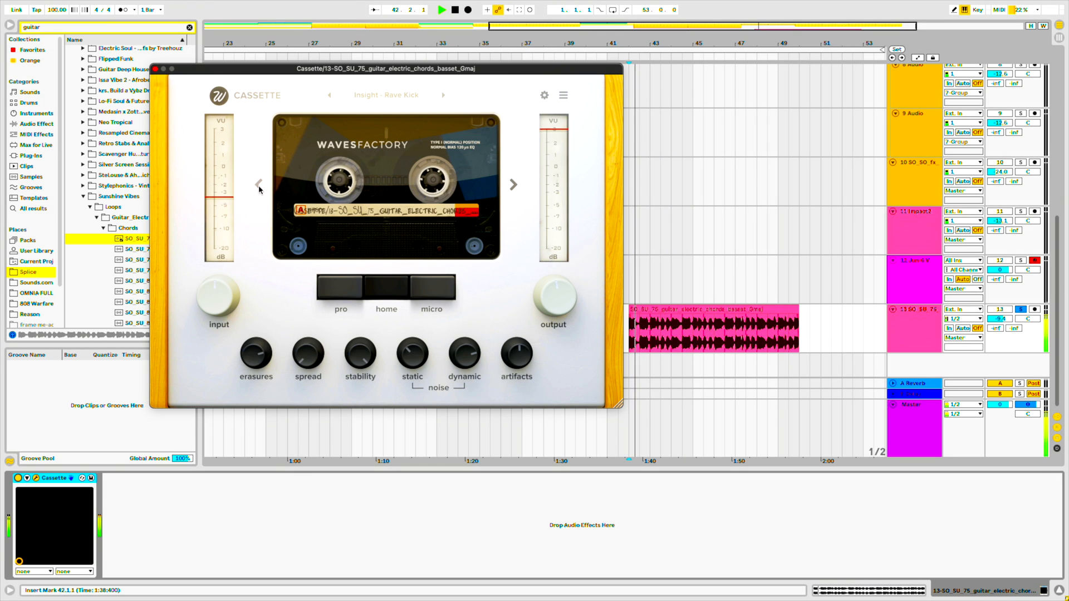
# Audition the Type IV, FeCr, Type II and Type I tapes repeatedly during playback, ending on Type I
pyautogui.click(259, 188)
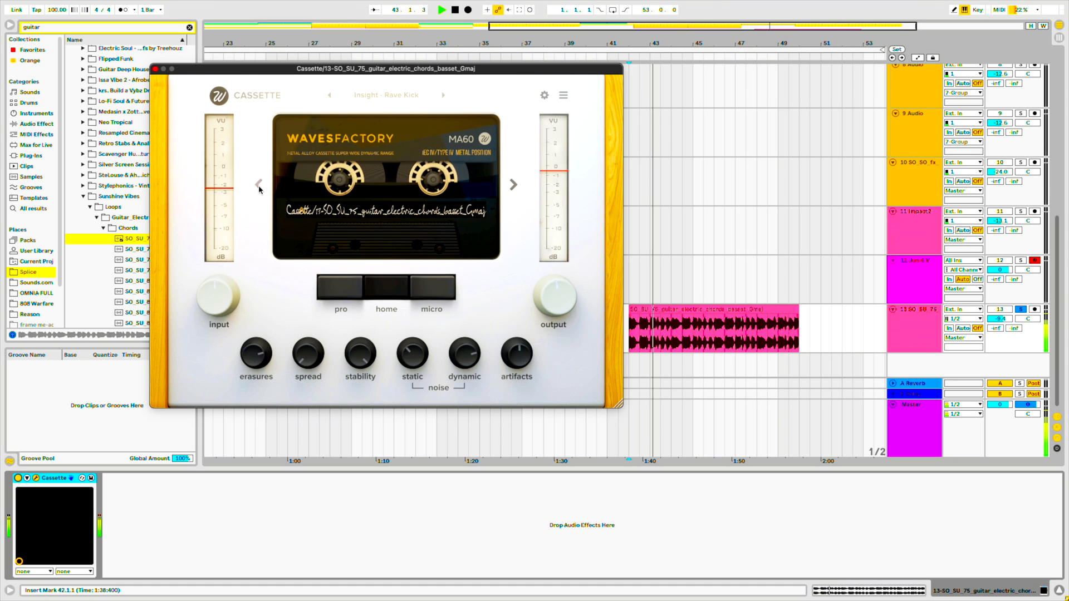
pyautogui.click(260, 188)
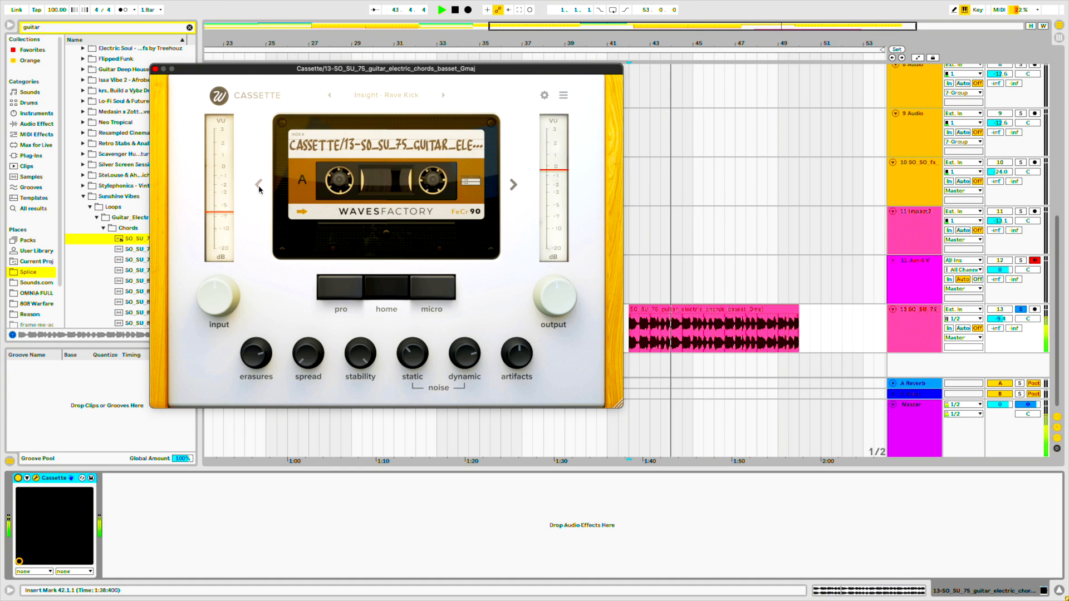
pyautogui.click(259, 188)
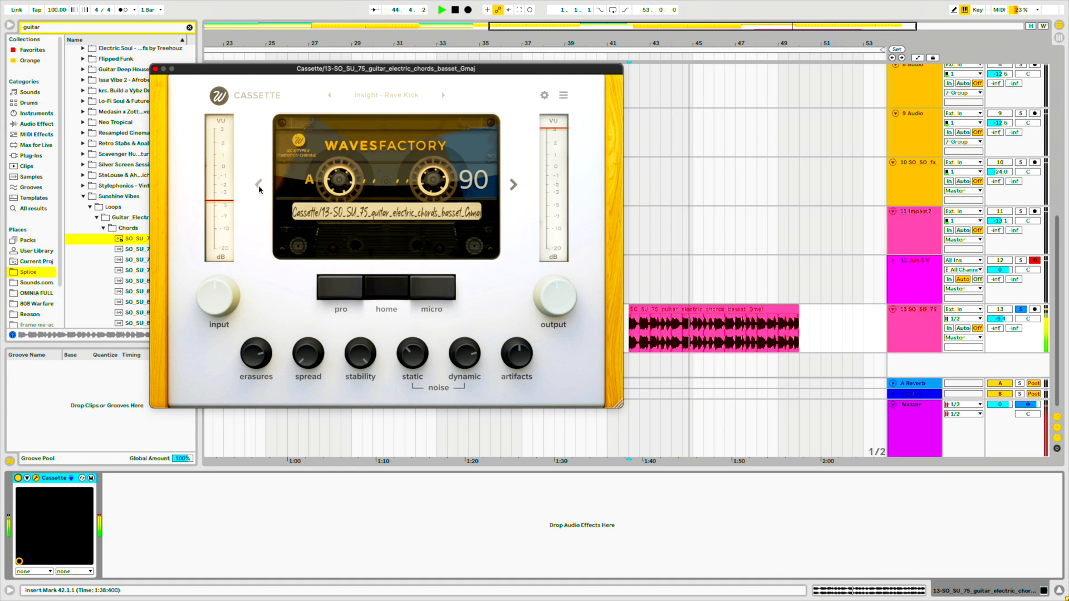
pyautogui.click(259, 188)
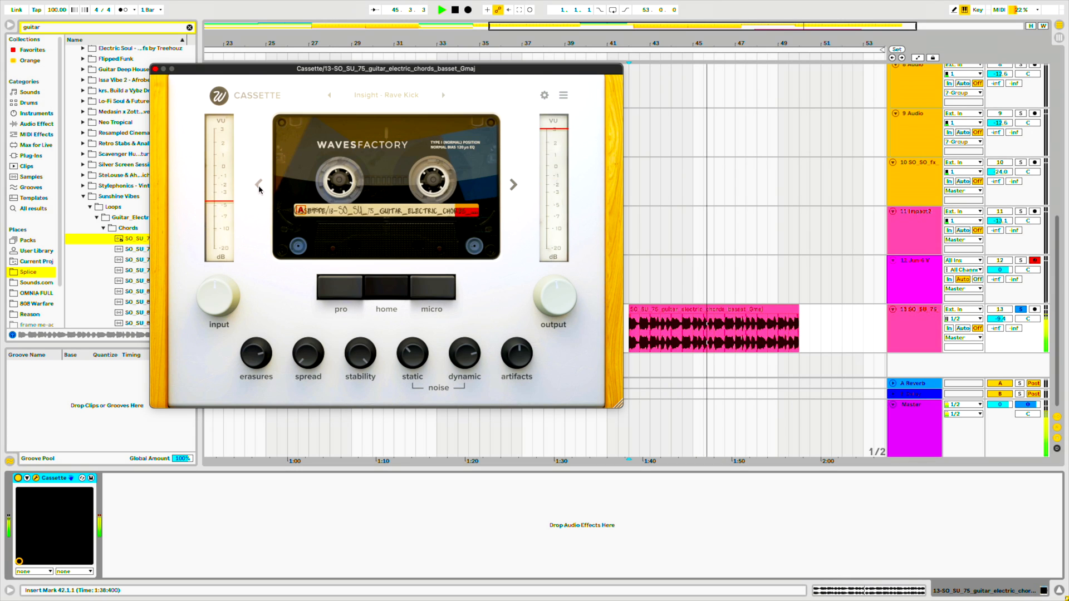
pyautogui.click(260, 188)
pyautogui.click(259, 188)
pyautogui.click(259, 188)
pyautogui.click(259, 189)
pyautogui.click(259, 188)
pyautogui.click(259, 188)
pyautogui.click(260, 189)
pyautogui.click(259, 189)
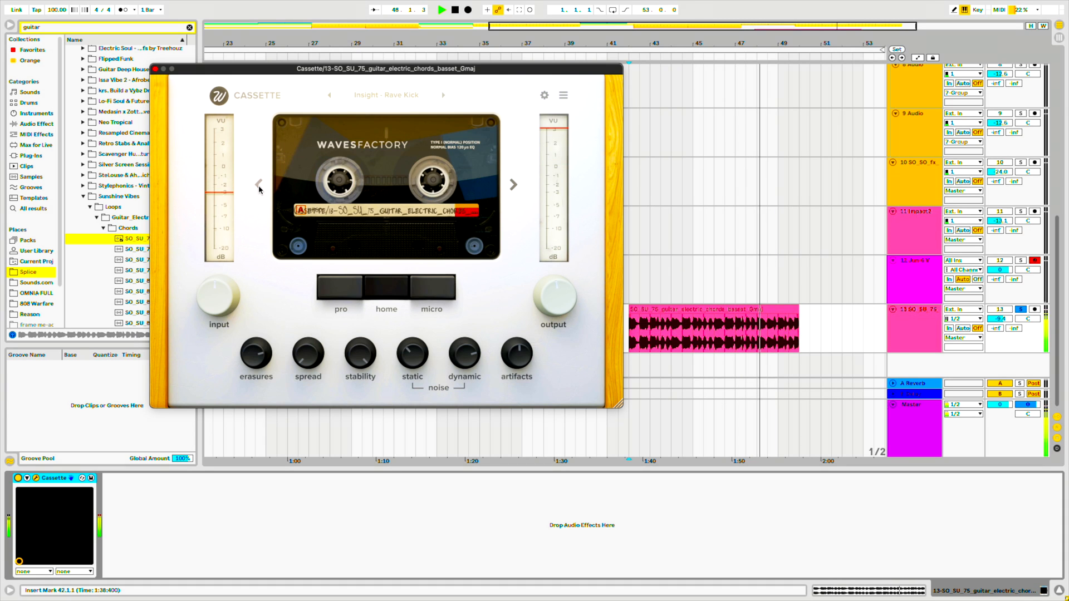
pyautogui.click(259, 189)
pyautogui.click(259, 189)
pyautogui.click(259, 188)
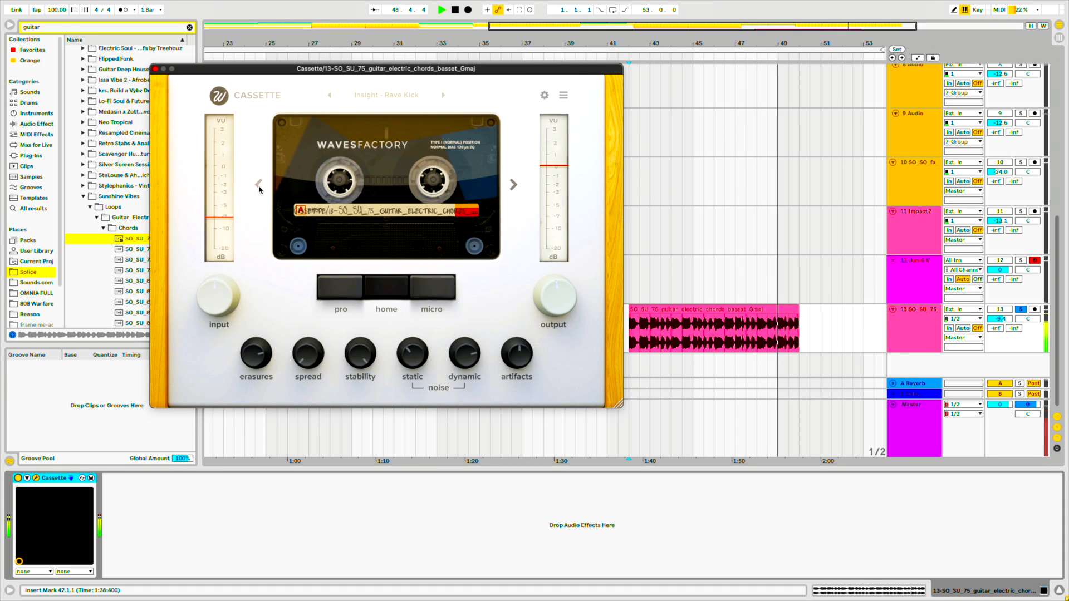
# Cycle Cassette backwards through its four tape types during playback, returning to Type I (Normal)
pyautogui.click(259, 189)
pyautogui.click(259, 188)
pyautogui.click(259, 188)
pyautogui.click(259, 188)
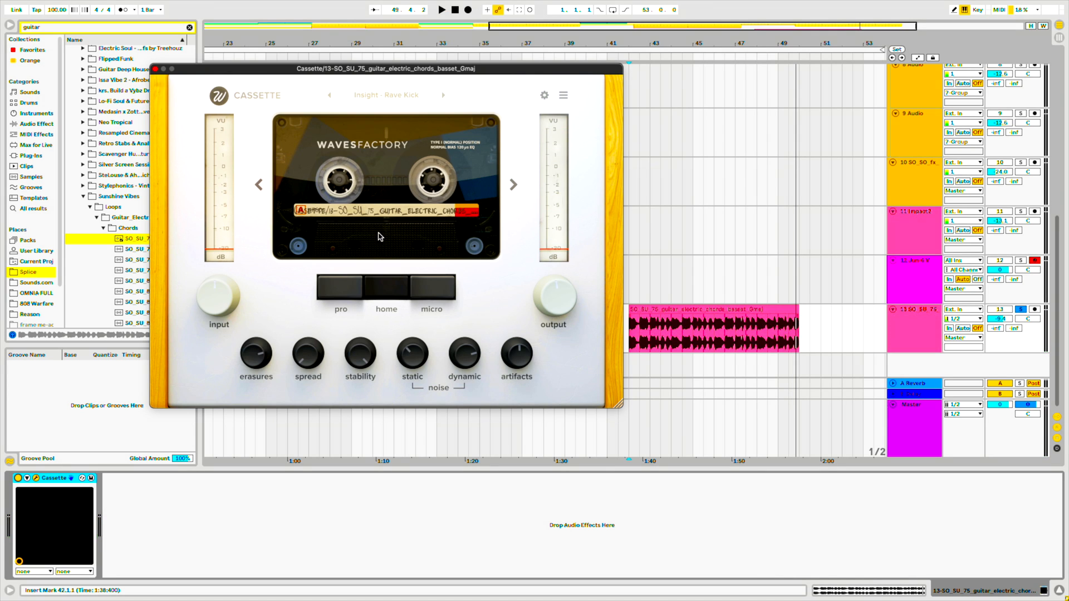
# Switch Cassette's machine type through pro, home and micro, ending on pro
pyautogui.click(352, 293)
pyautogui.click(352, 294)
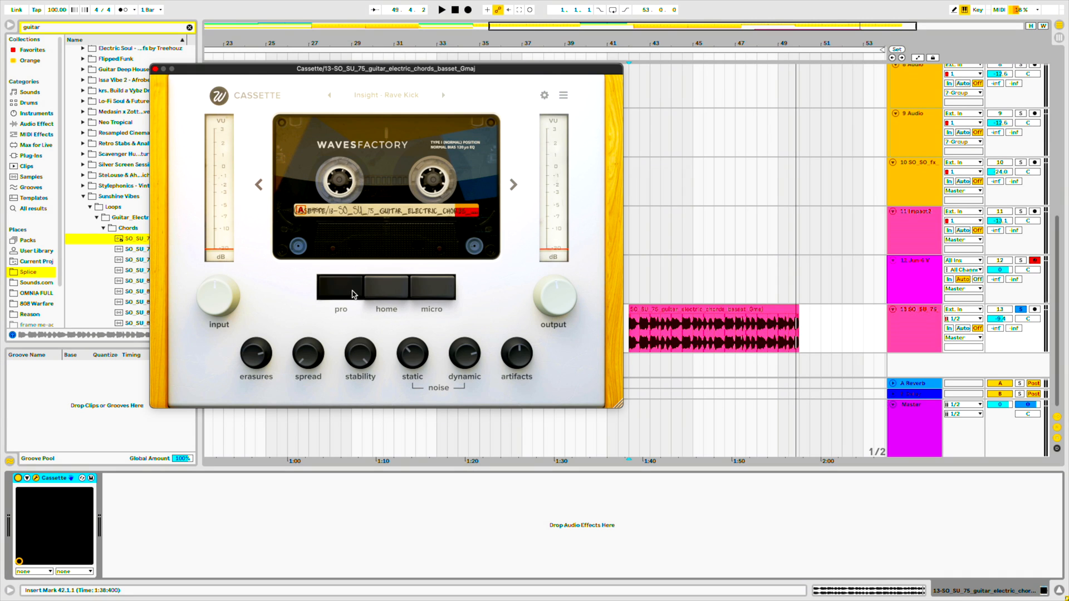
pyautogui.click(386, 295)
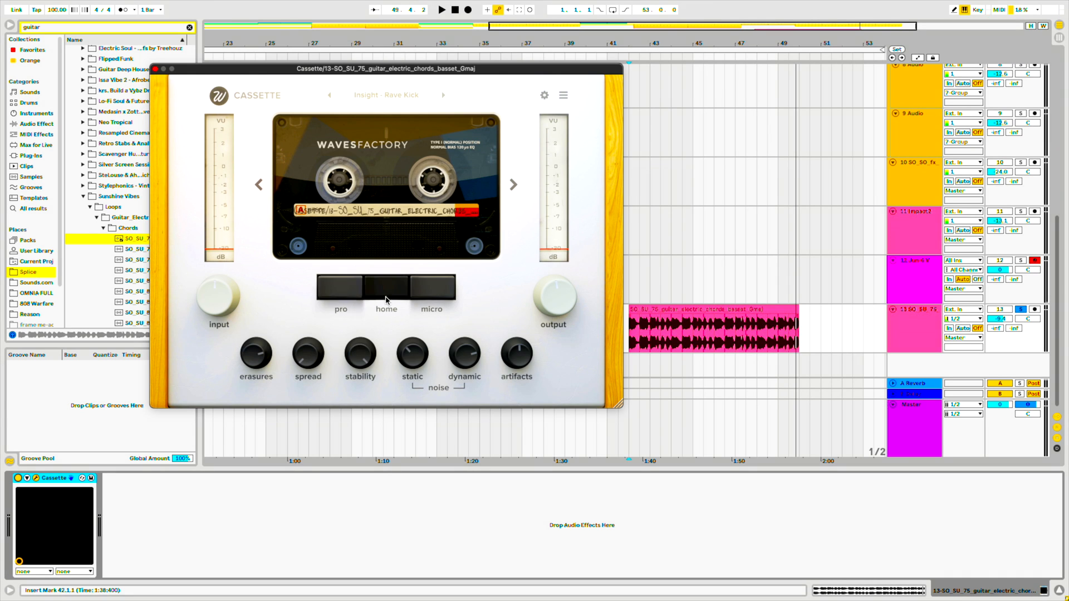
pyautogui.click(434, 293)
pyautogui.click(346, 289)
# Play the guitar clip from bar 42 to compare the pro, home and micro machine types, ending on micro
pyautogui.press('space')
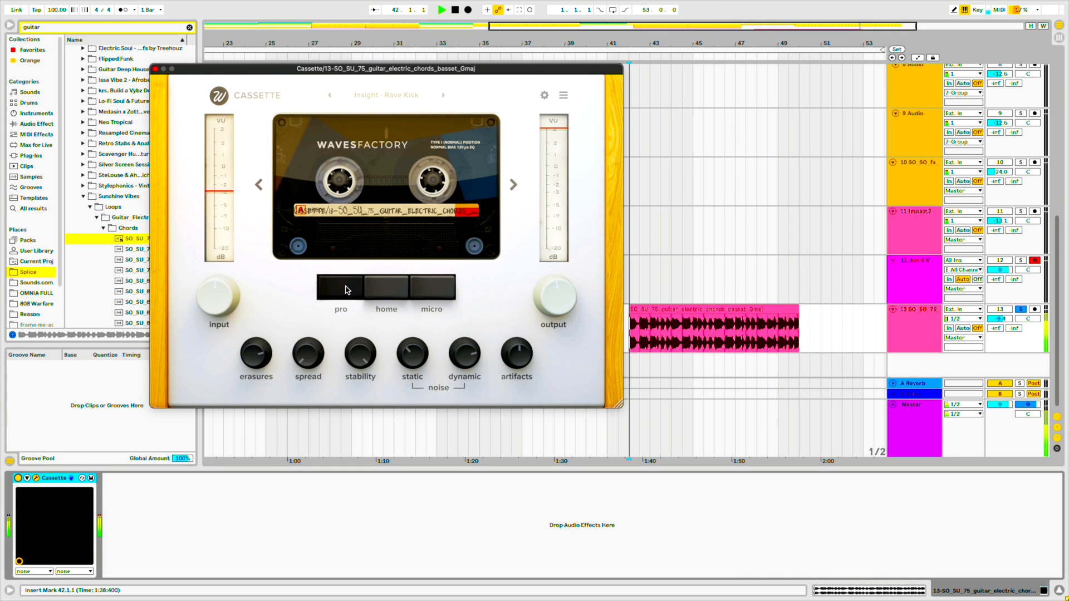
pyautogui.click(389, 283)
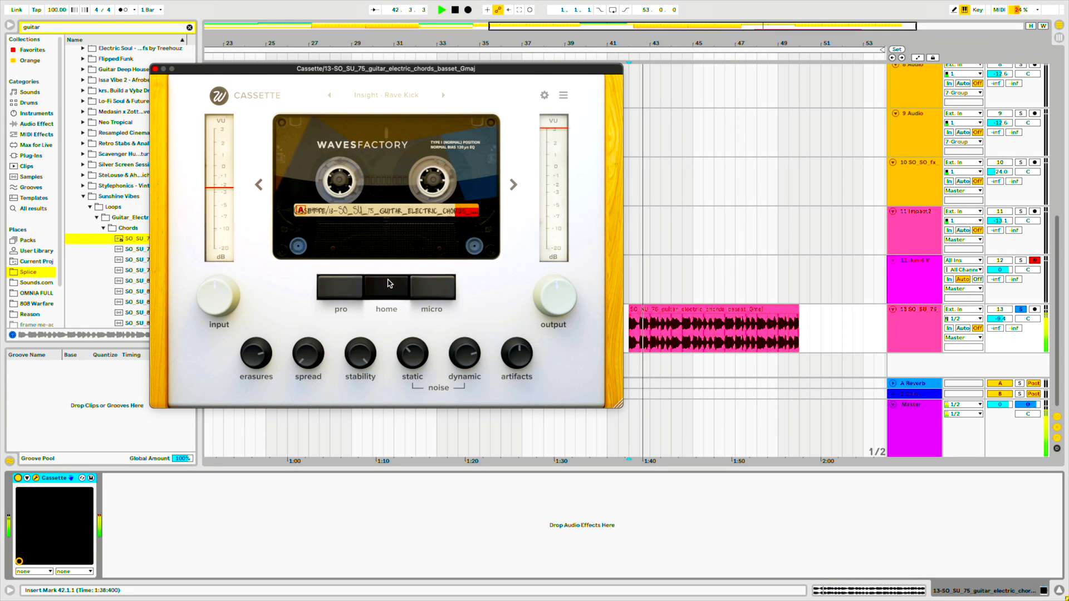
pyautogui.click(435, 288)
pyautogui.press('space')
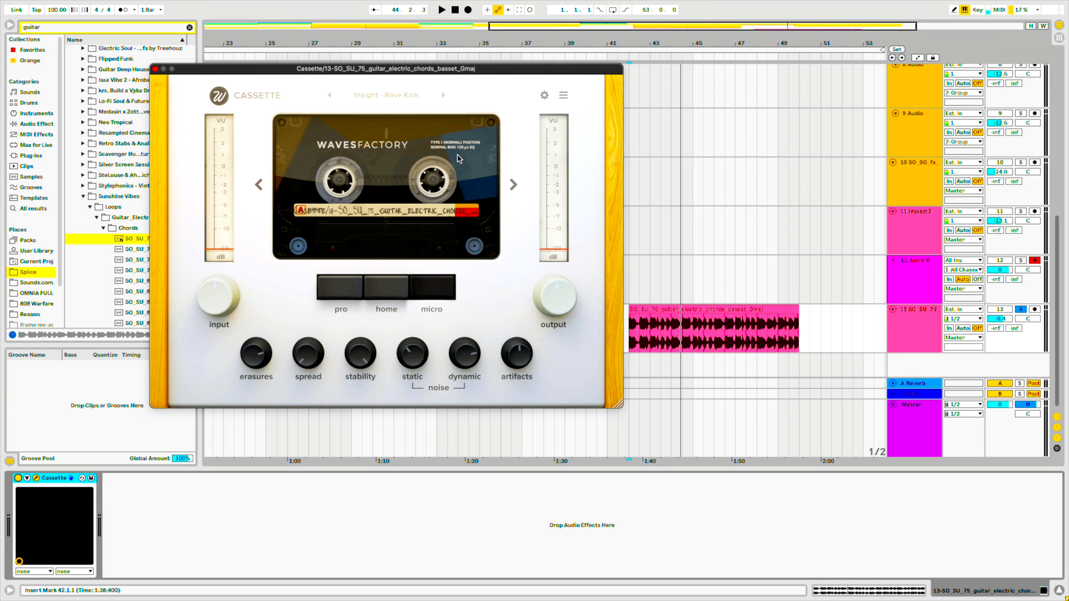
pyautogui.press('space')
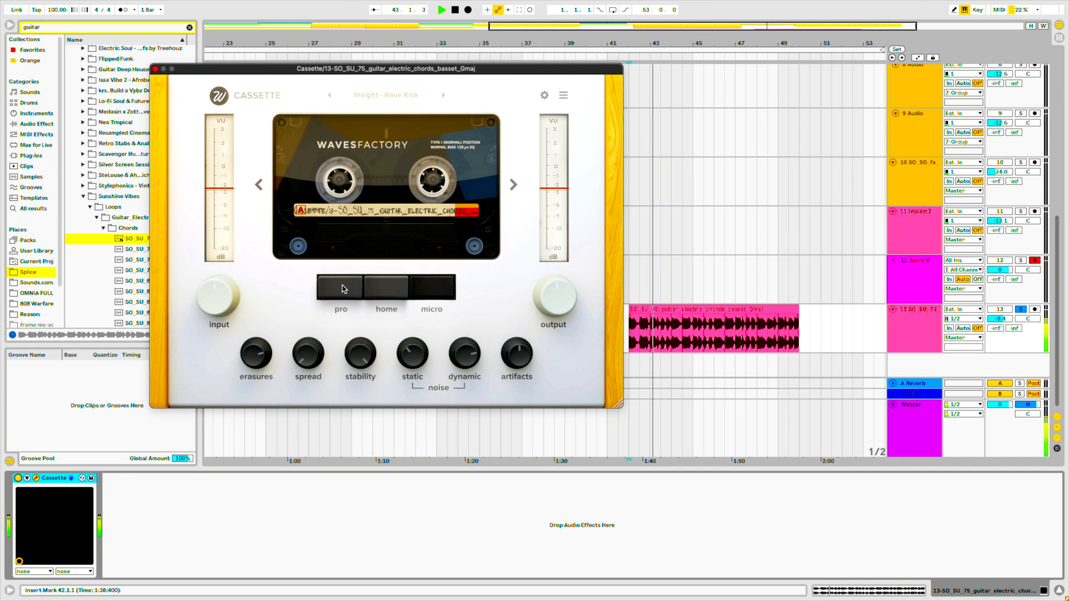
pyautogui.press('space')
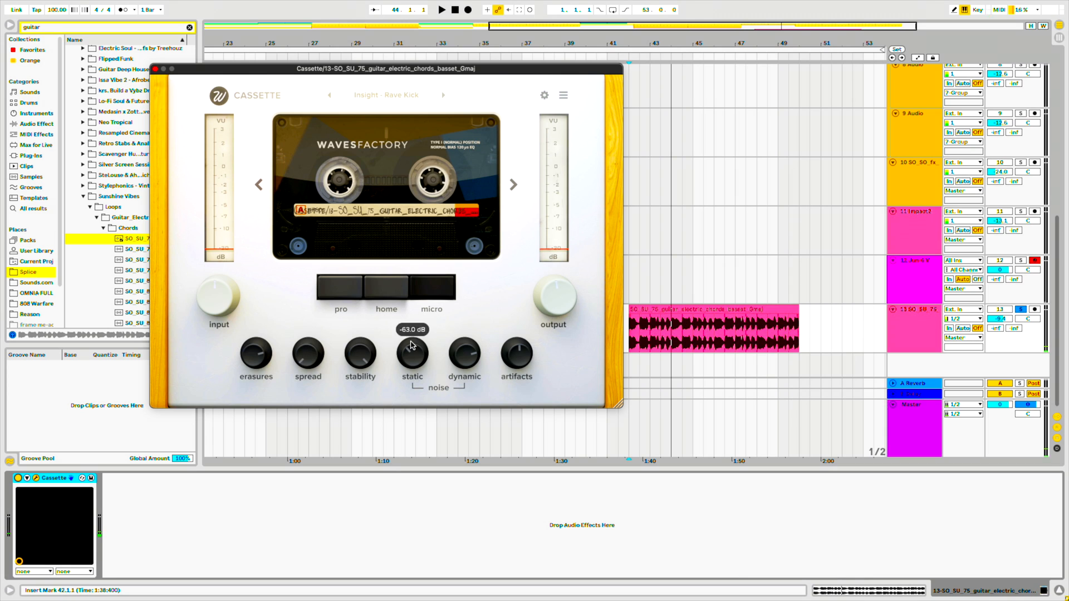
# Play the guitar clip from bar 42 while varying erasures to about 11x and raising Cassette's spread
pyautogui.press('space')
pyautogui.moveTo(253, 357)
pyautogui.mouseDown()
pyautogui.moveTo(258, 437)
pyautogui.moveTo(256, 390)
pyautogui.mouseUp()
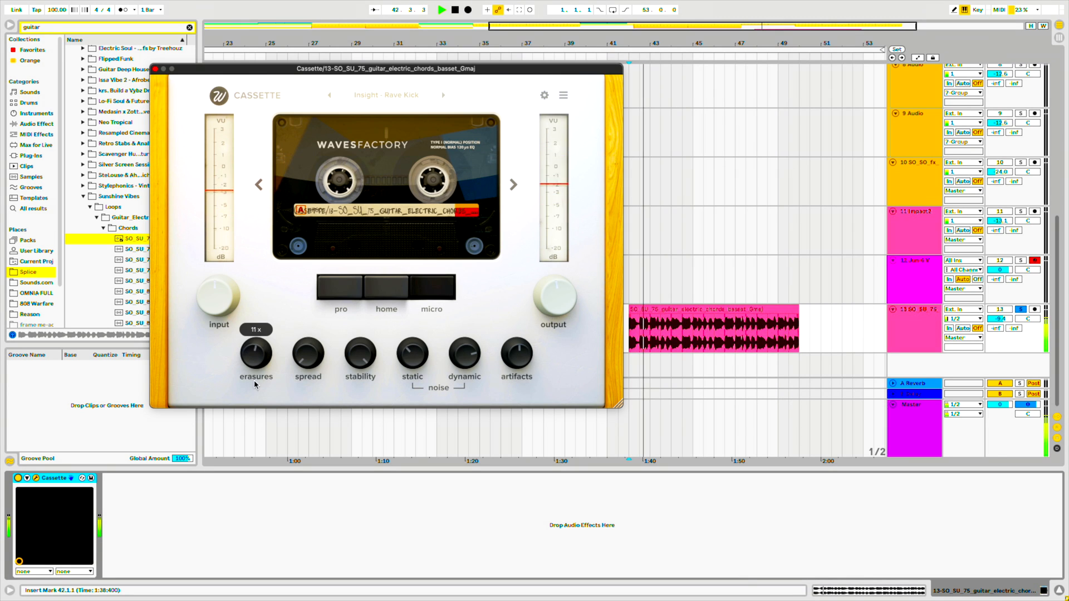
pyautogui.moveTo(305, 333); pyautogui.dragTo(315, 287)
pyautogui.press('space')
# Play the clip while varying Cassette's stability between 100% and about 56%
pyautogui.moveTo(371, 367)
pyautogui.press('space')
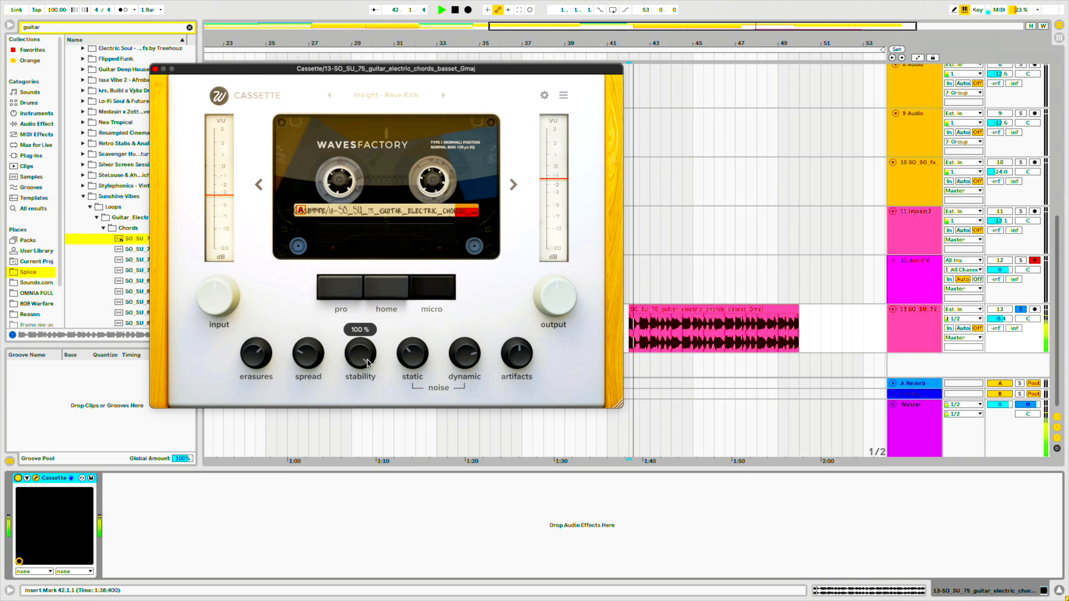
pyautogui.moveTo(366, 418); pyautogui.dragTo(370, 319)
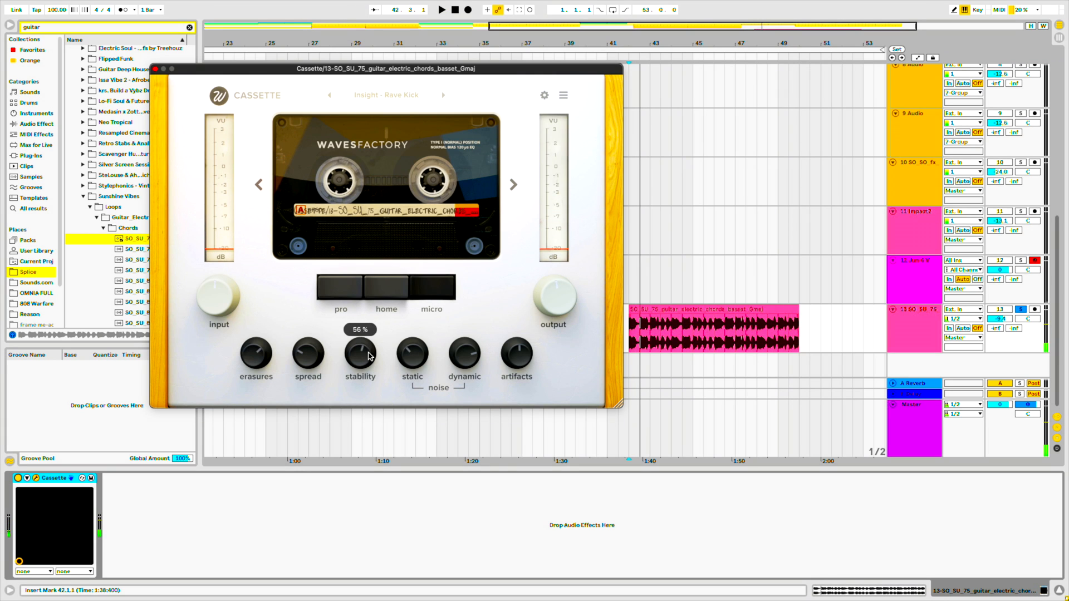
# Play the clip from bar 42 while varying Cassette's artifacts amount
pyautogui.moveTo(405, 360)
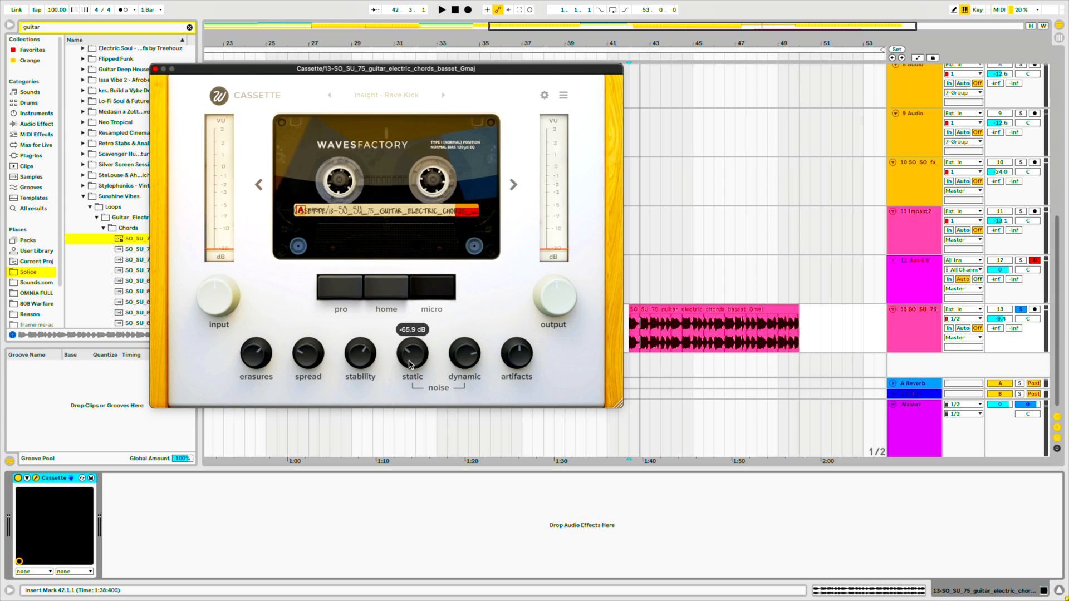
pyautogui.moveTo(467, 359)
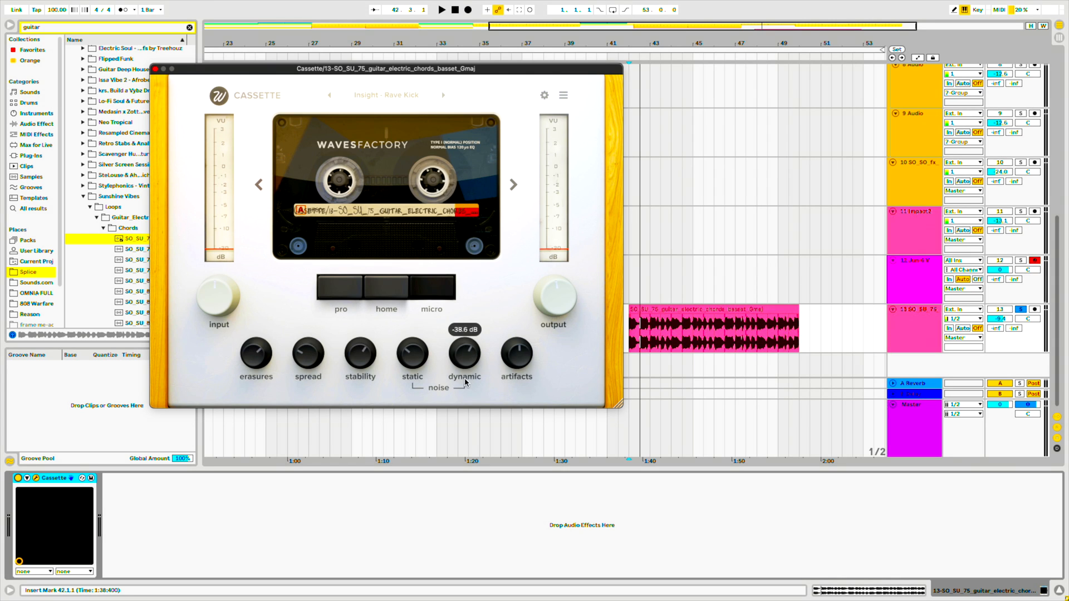
pyautogui.moveTo(517, 352)
pyautogui.press('space')
pyautogui.moveTo(520, 354); pyautogui.dragTo(543, 305)
pyautogui.moveTo(522, 358); pyautogui.dragTo(520, 352)
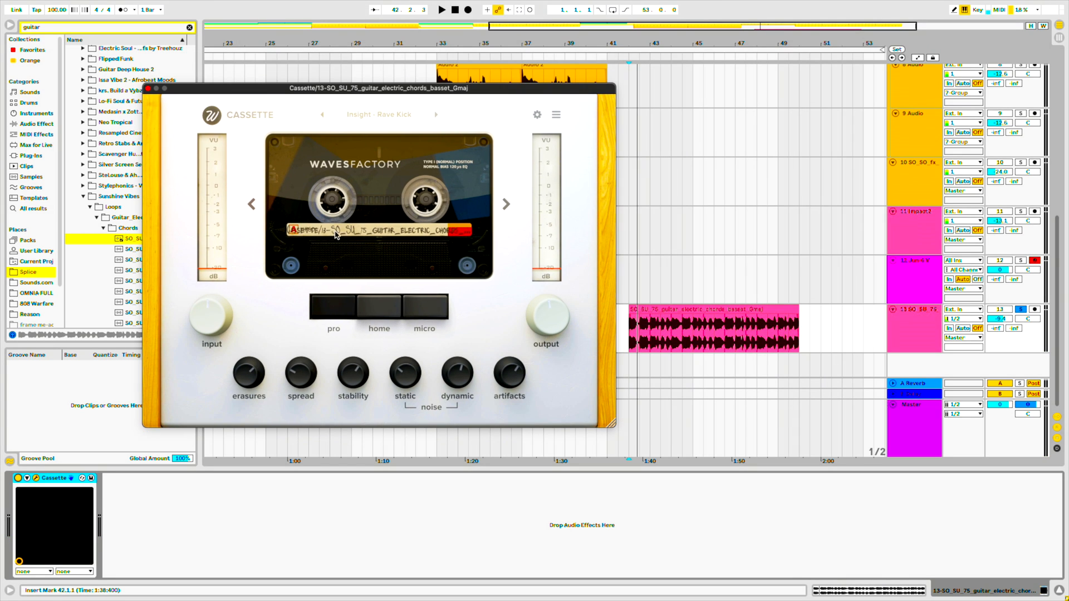
# Load the factory preset 1978 in Cassette and play the guitar clip from bar 42
pyautogui.click(400, 117)
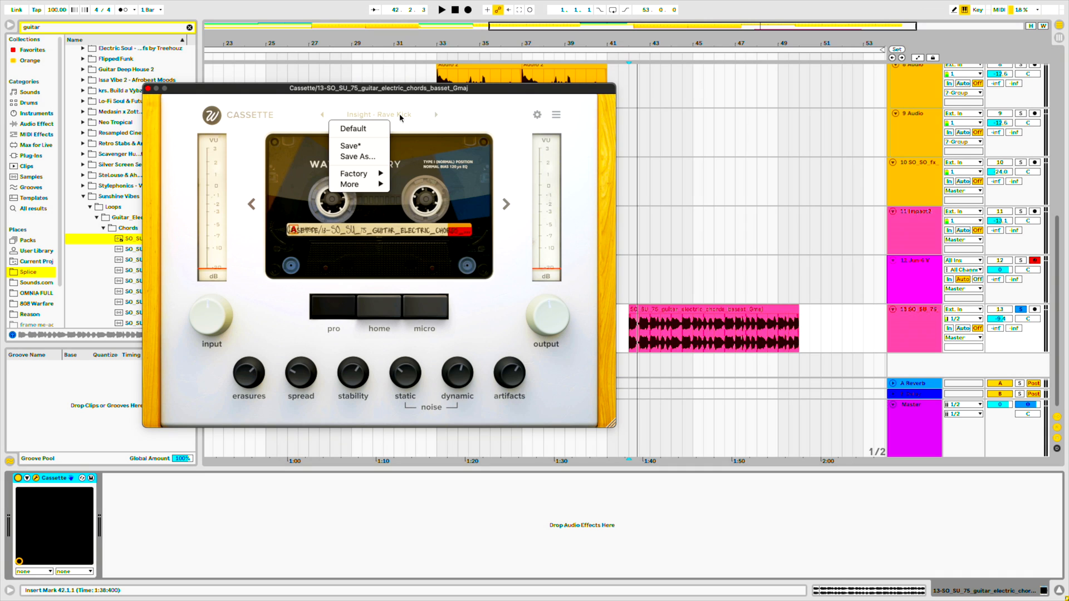
pyautogui.moveTo(366, 178)
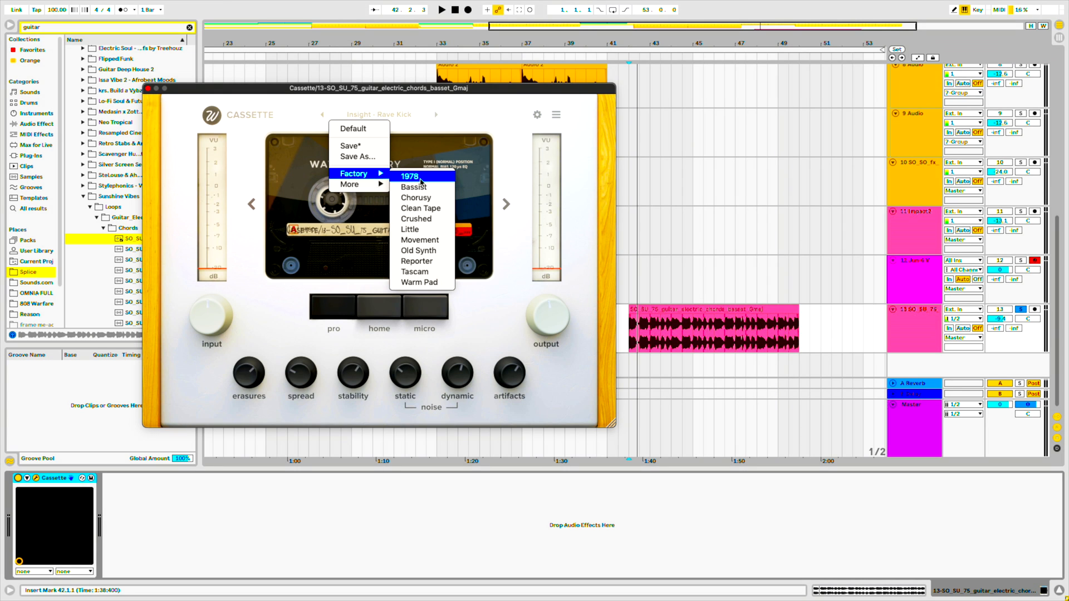
pyautogui.click(420, 177)
pyautogui.press('space')
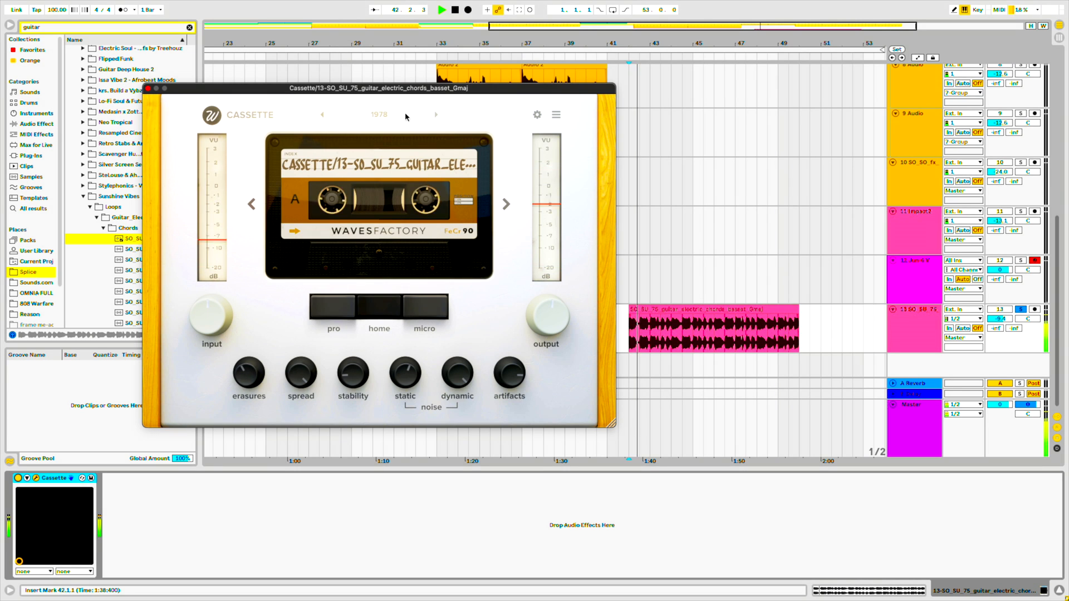
# Step forward through the factory presets from Bassist to Warm Pad while the guitar clip plays
pyautogui.click(436, 115)
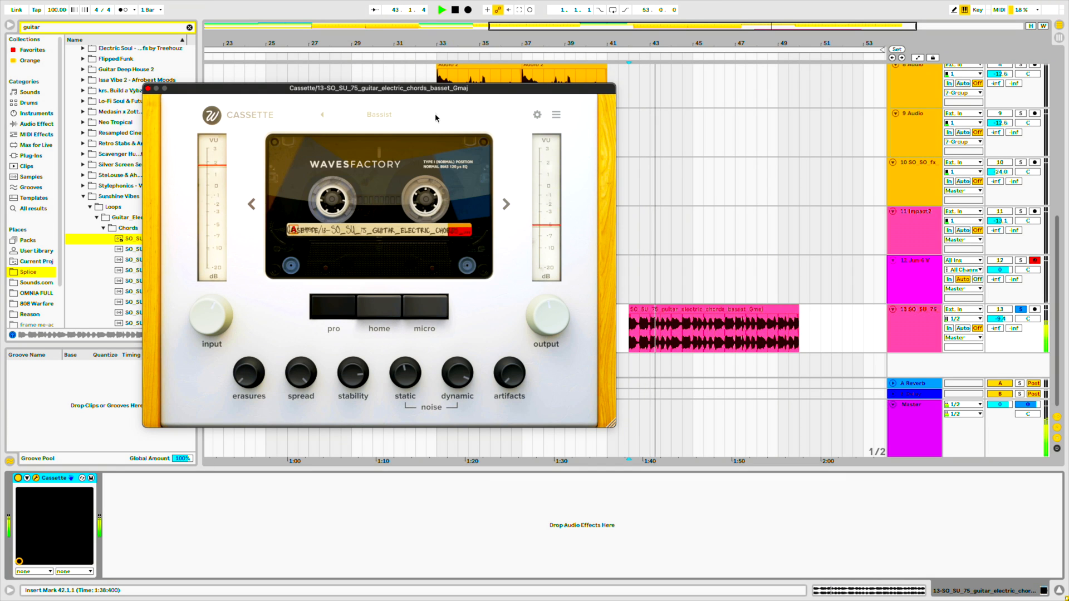
pyautogui.click(436, 116)
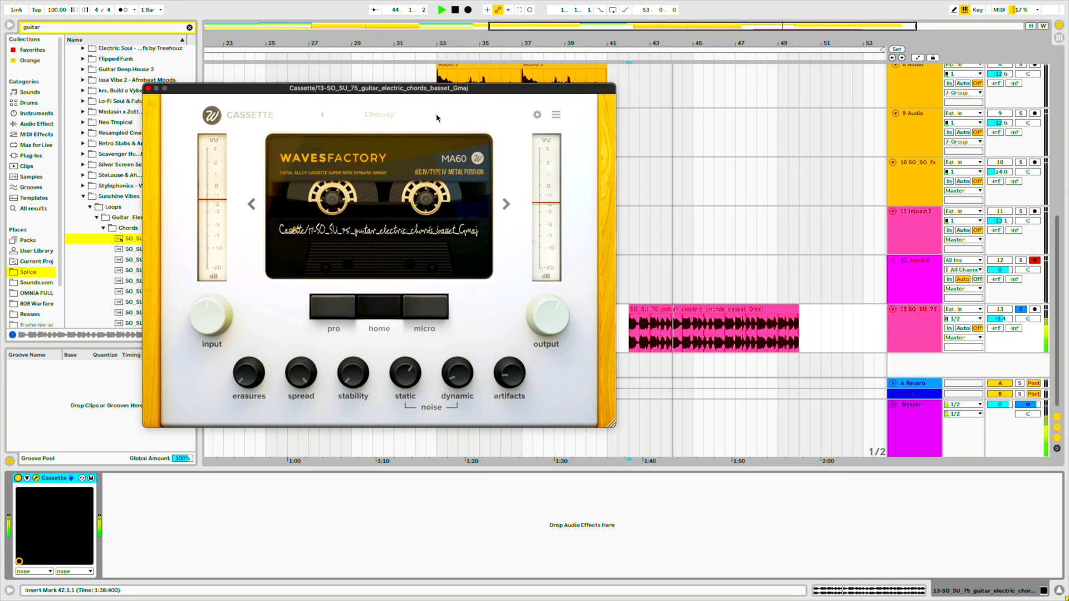
pyautogui.click(436, 116)
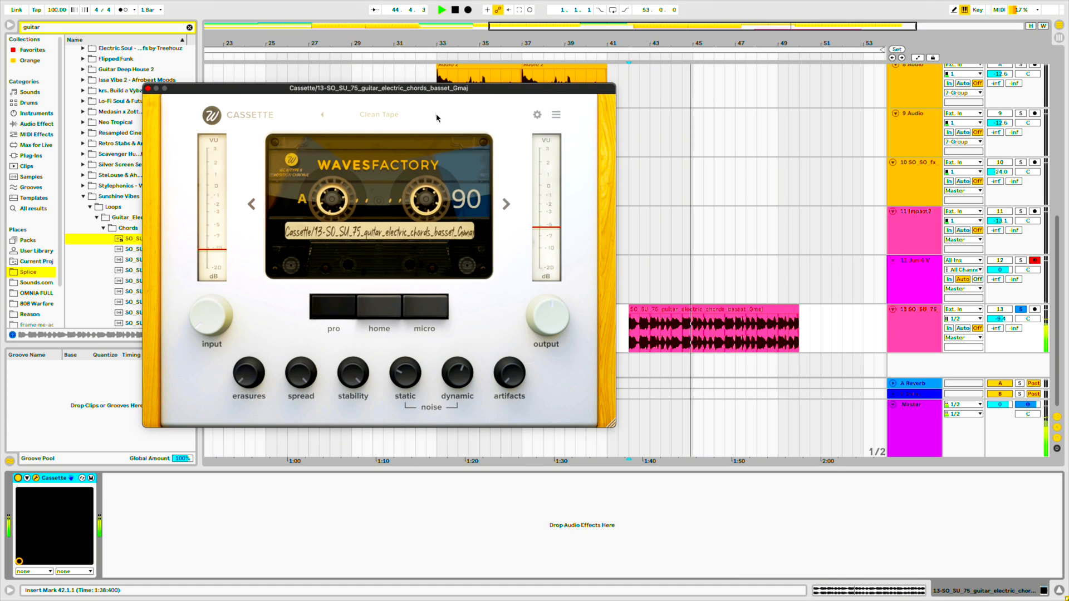
pyautogui.click(436, 117)
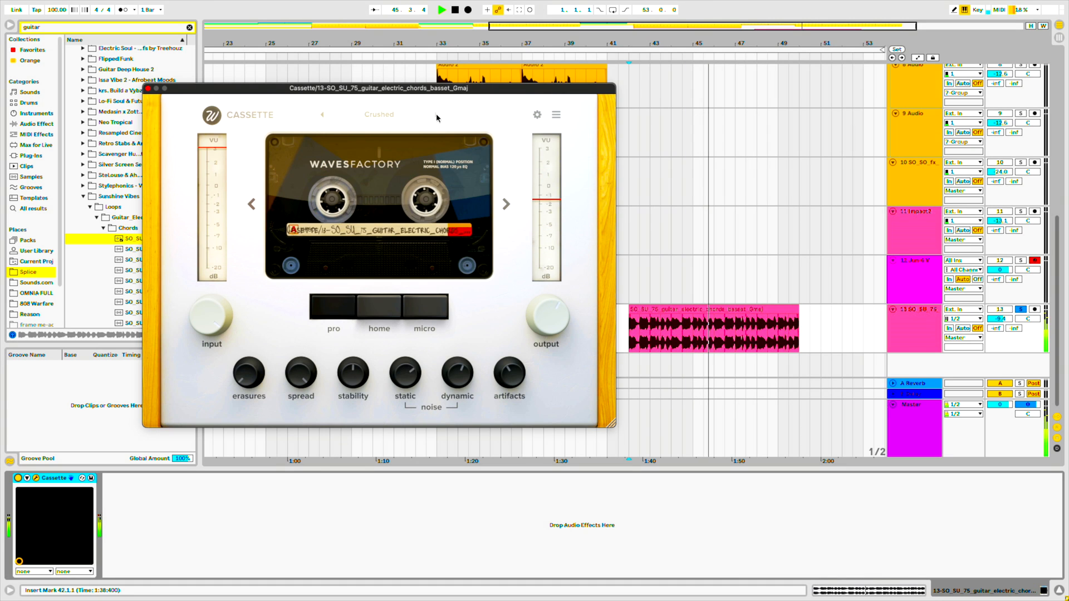
pyautogui.click(437, 116)
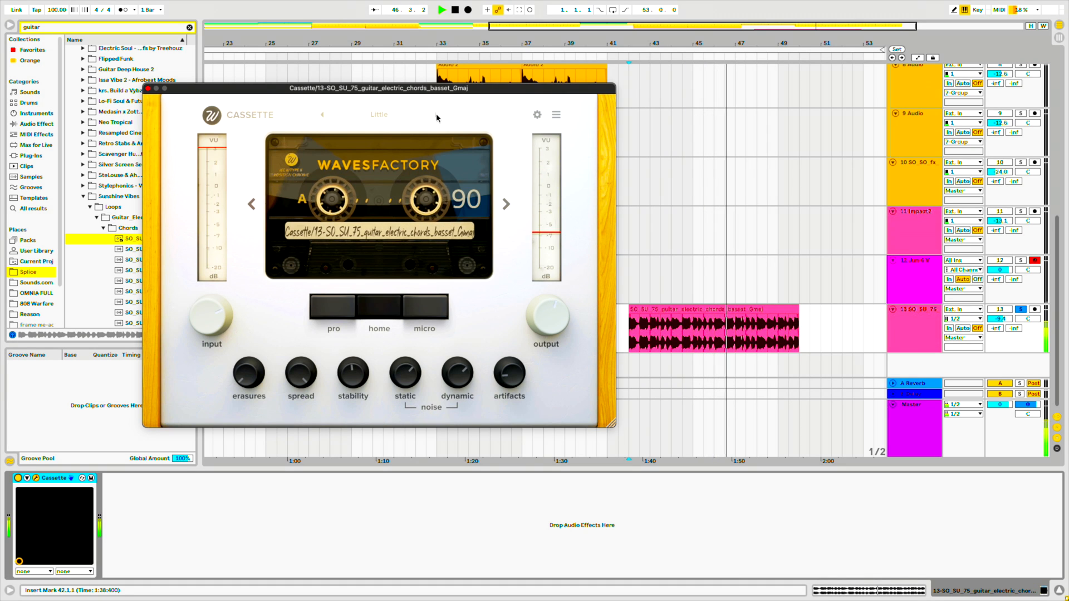
pyautogui.click(437, 116)
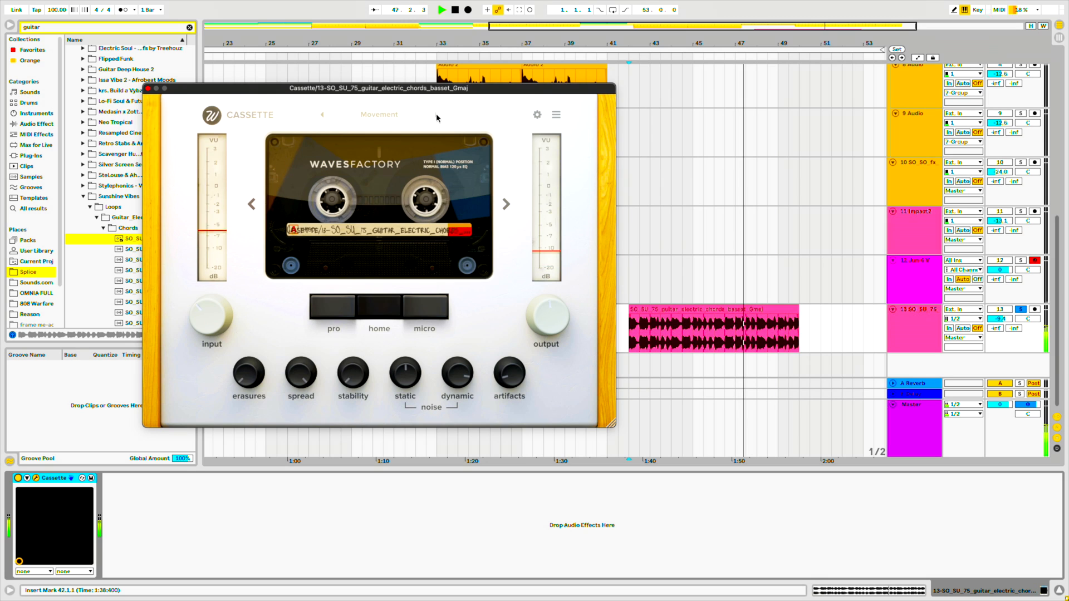
pyautogui.click(437, 116)
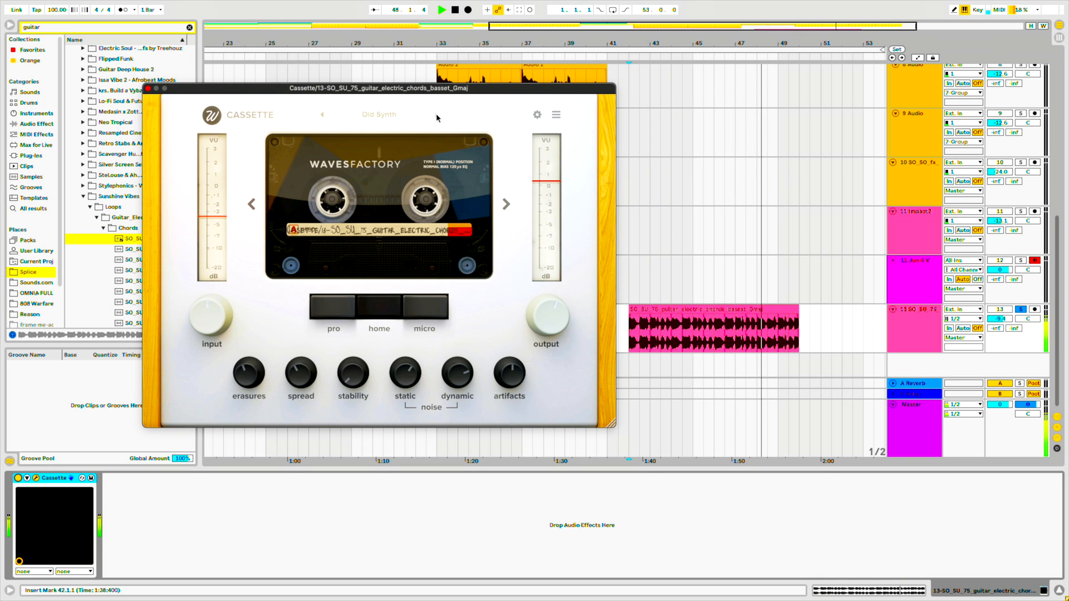
pyautogui.click(436, 115)
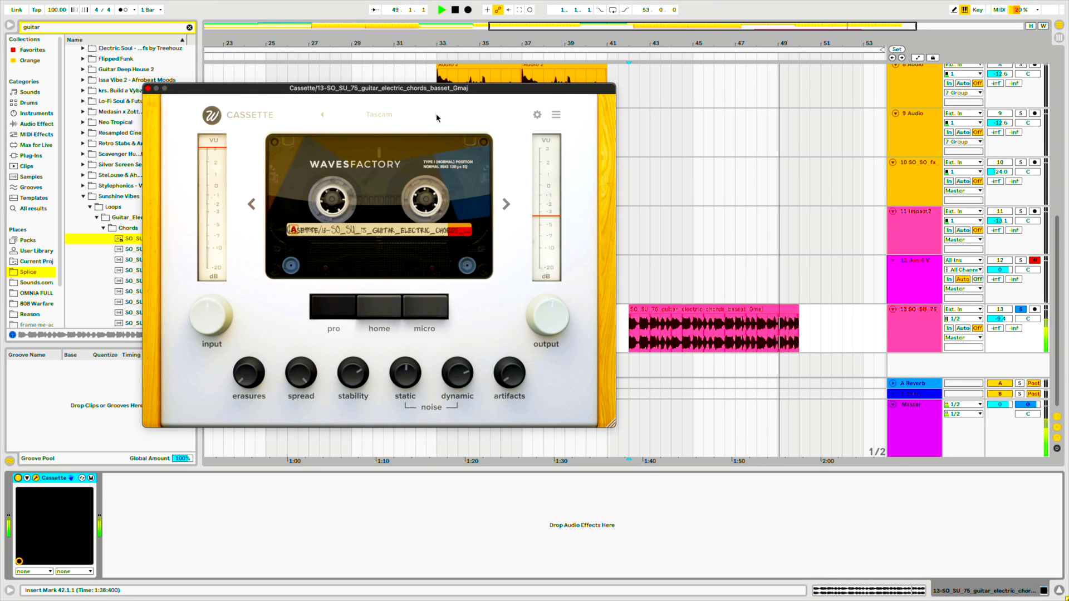
pyautogui.click(436, 115)
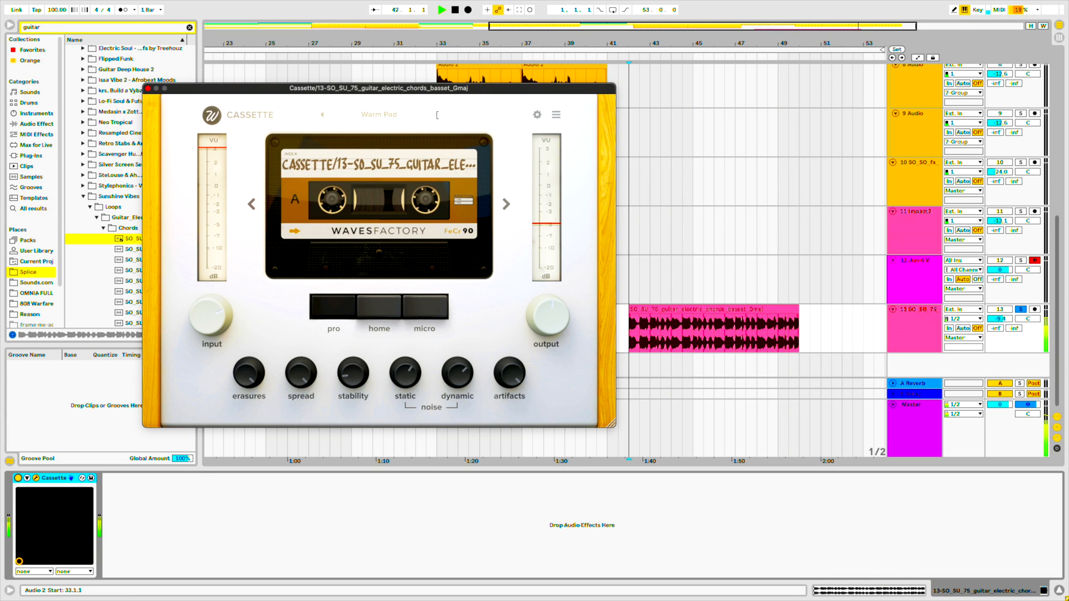
# Audition the Insight presets from Colored 808 through Fuzzy Vox, Let's Go!, Lo-Fi Drums and Radio Tone to Warm Keys during playback
pyautogui.click(437, 114)
pyautogui.click(438, 115)
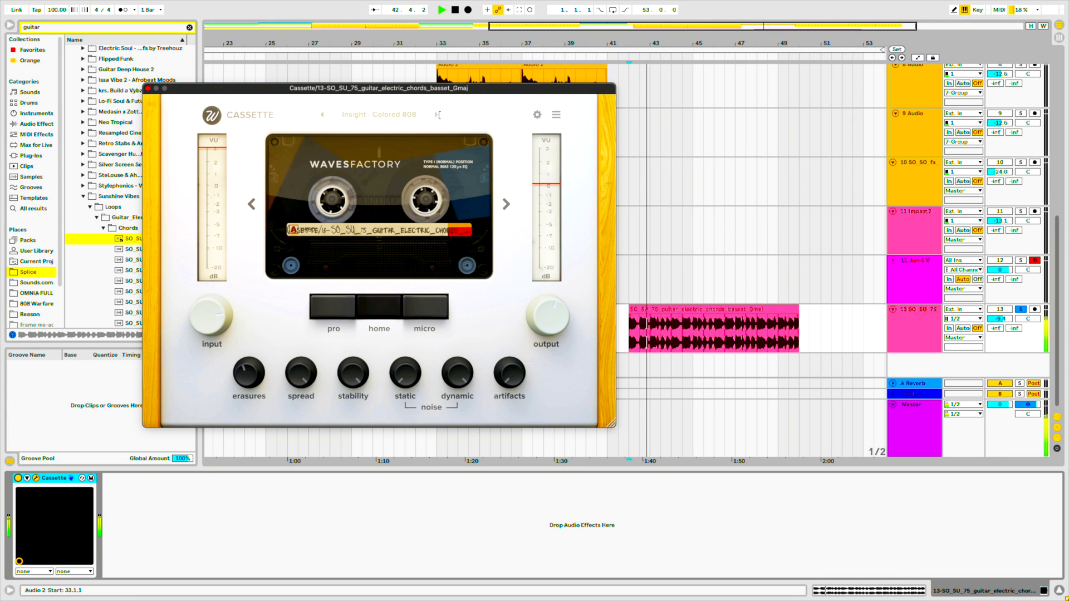
pyautogui.click(438, 114)
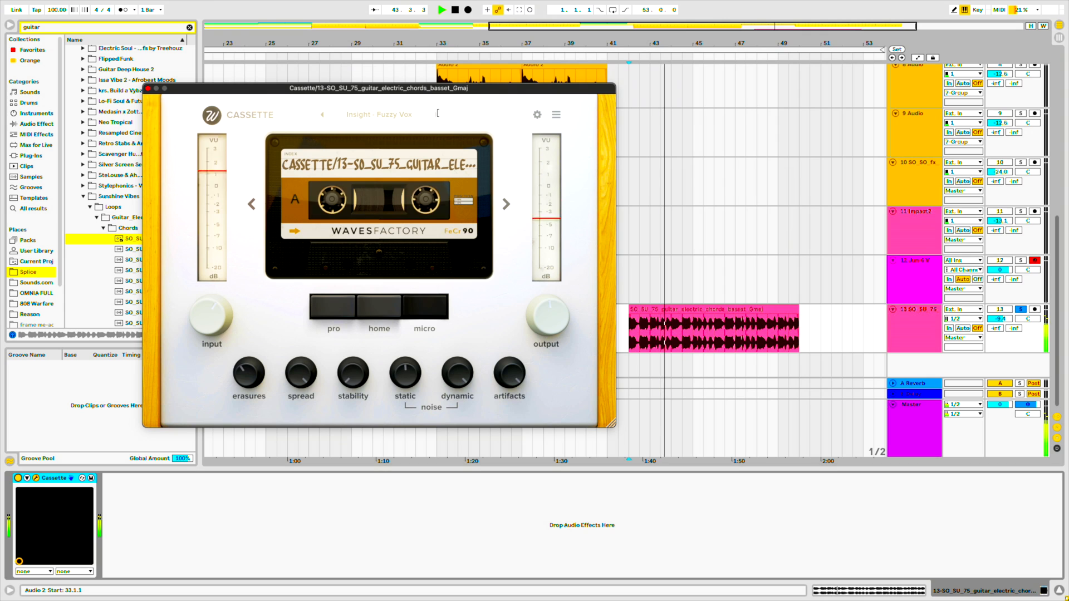
pyautogui.click(438, 114)
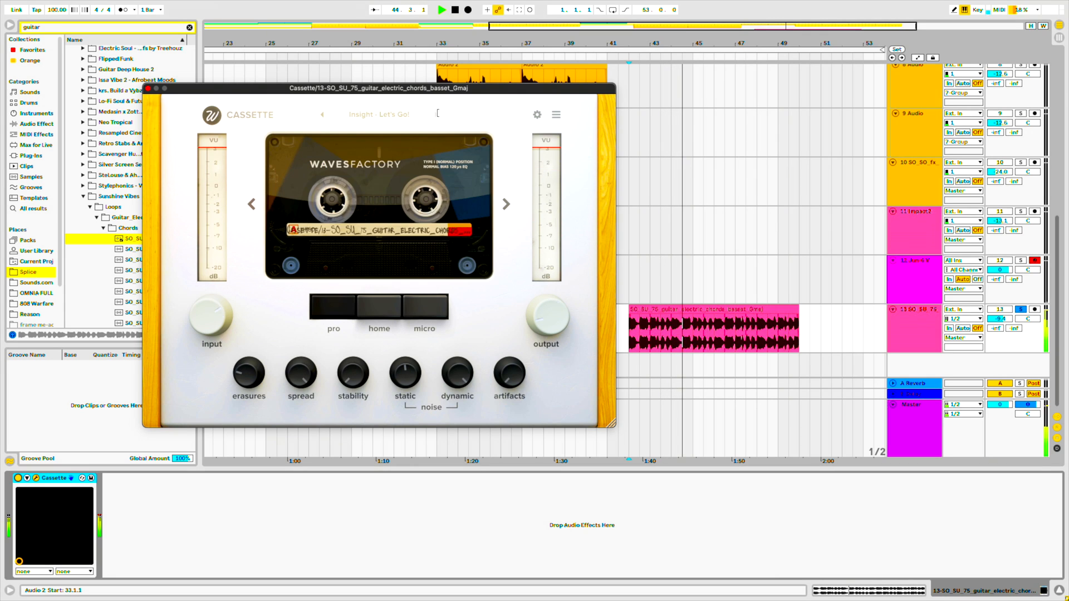
pyautogui.click(438, 114)
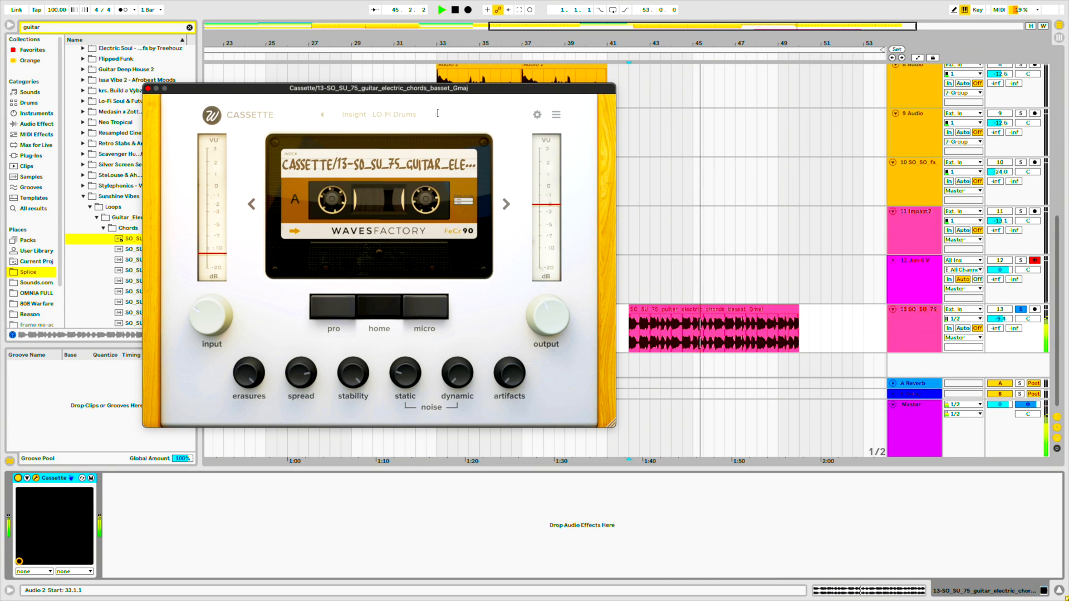
pyautogui.click(438, 115)
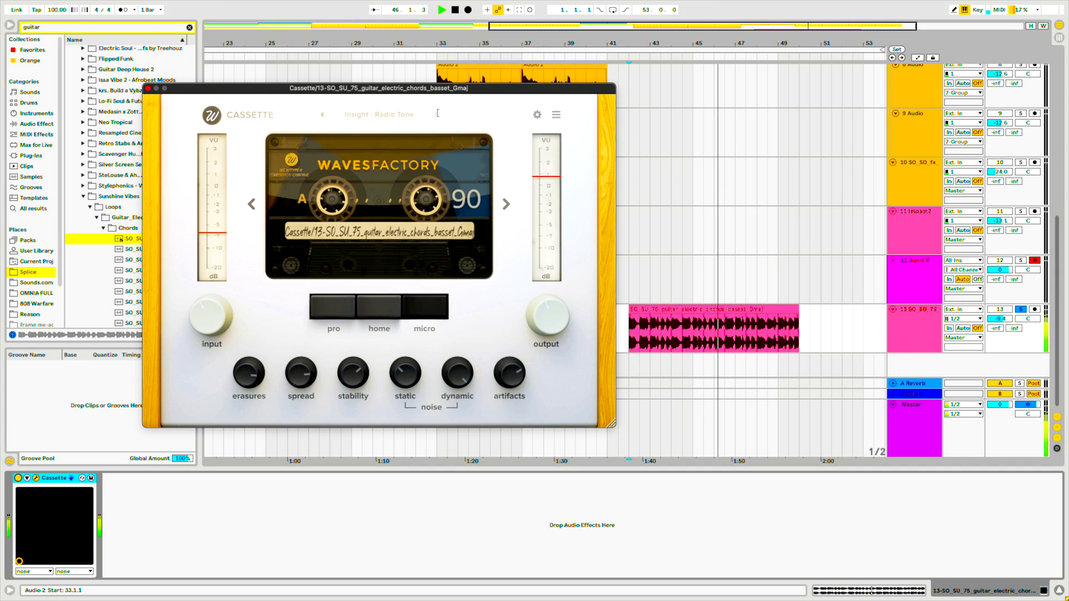
pyautogui.click(438, 114)
pyautogui.click(438, 114)
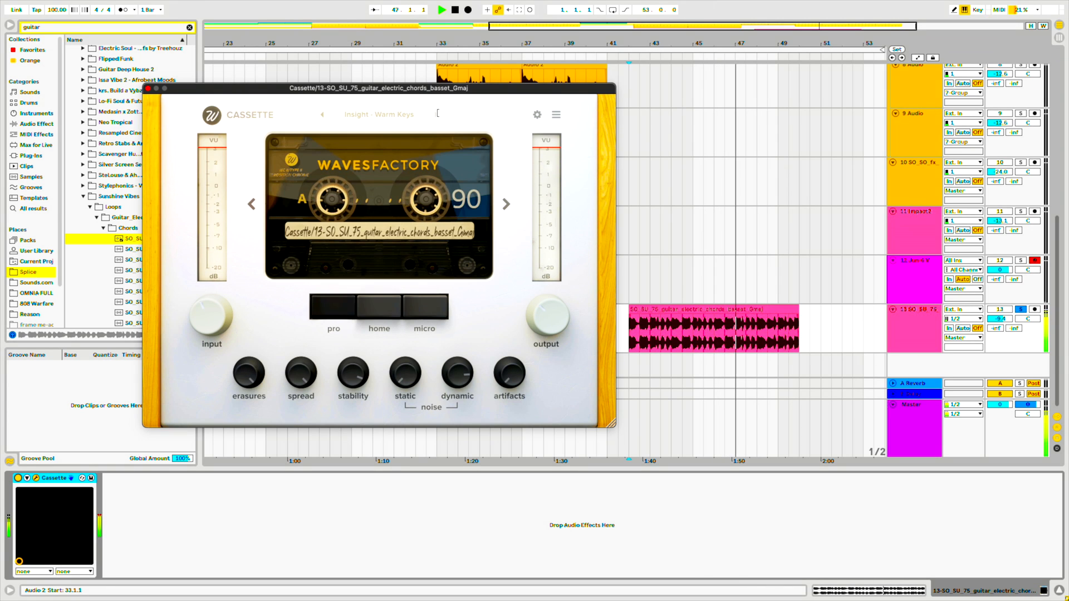
# Audition the Torley presets Distorted Dullard and Snappening during playback, ending on The Hiss
pyautogui.click(438, 114)
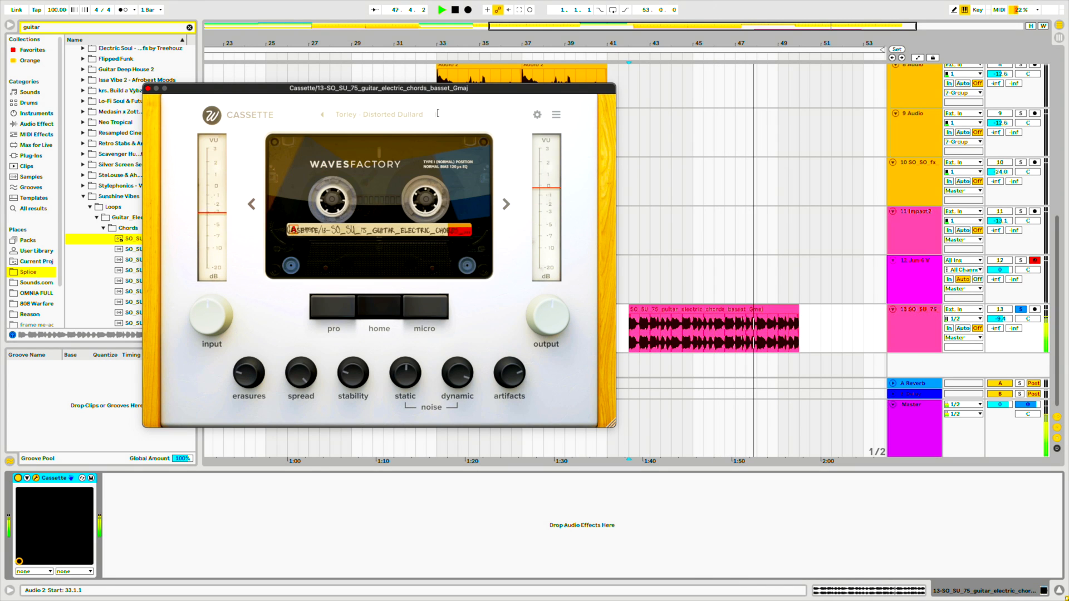
pyautogui.click(437, 115)
pyautogui.click(438, 114)
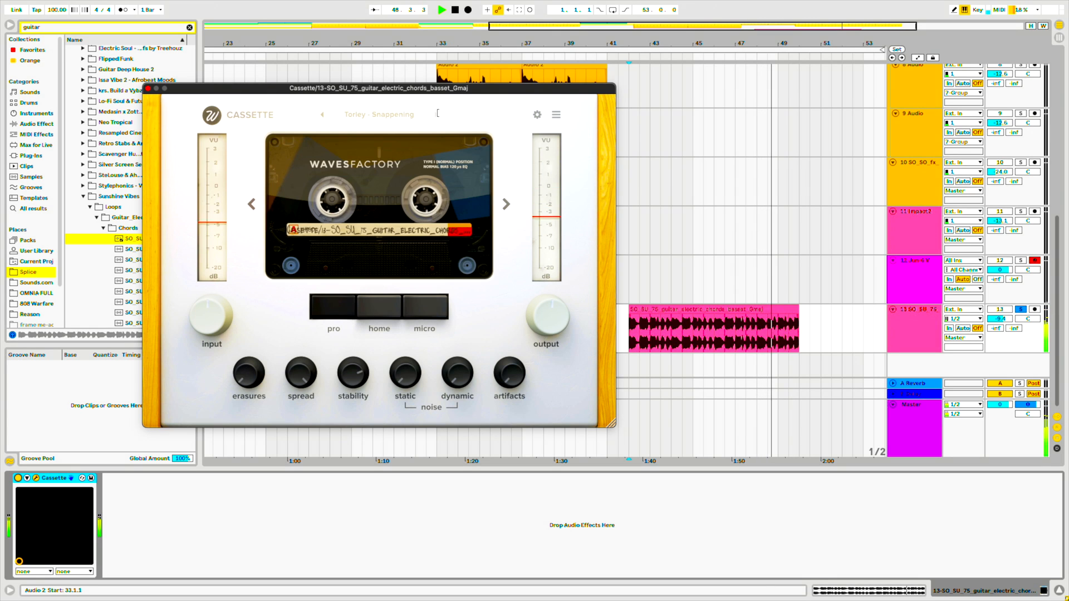
pyautogui.click(437, 113)
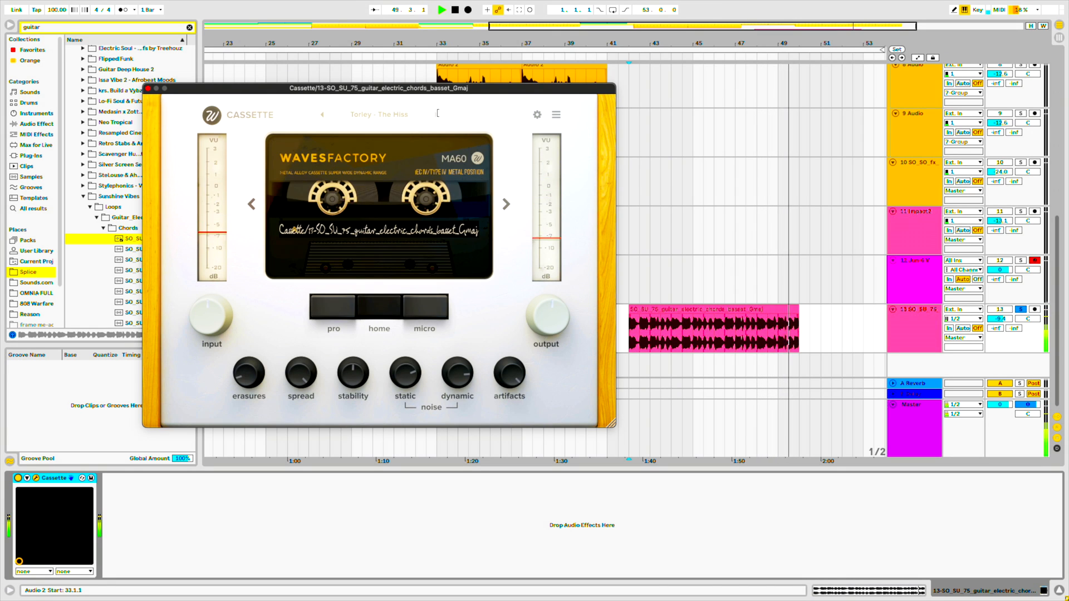
# Stop playback, reload the factory preset 1978 in Cassette and play the guitar clip with it
pyautogui.click(438, 113)
pyautogui.click(438, 113)
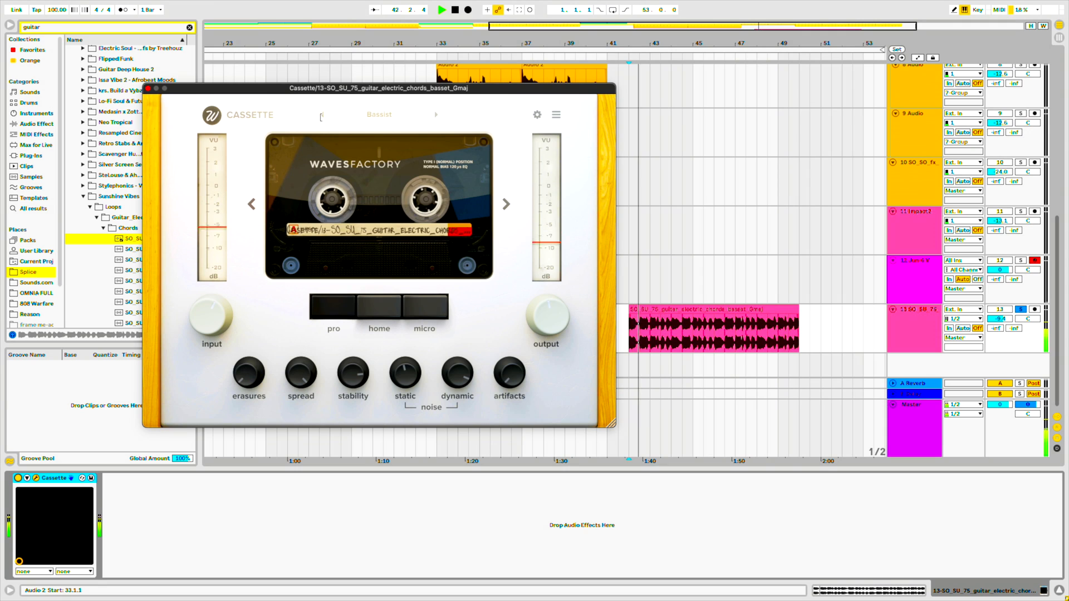
pyautogui.press('space')
pyautogui.click(372, 114)
pyautogui.moveTo(364, 176)
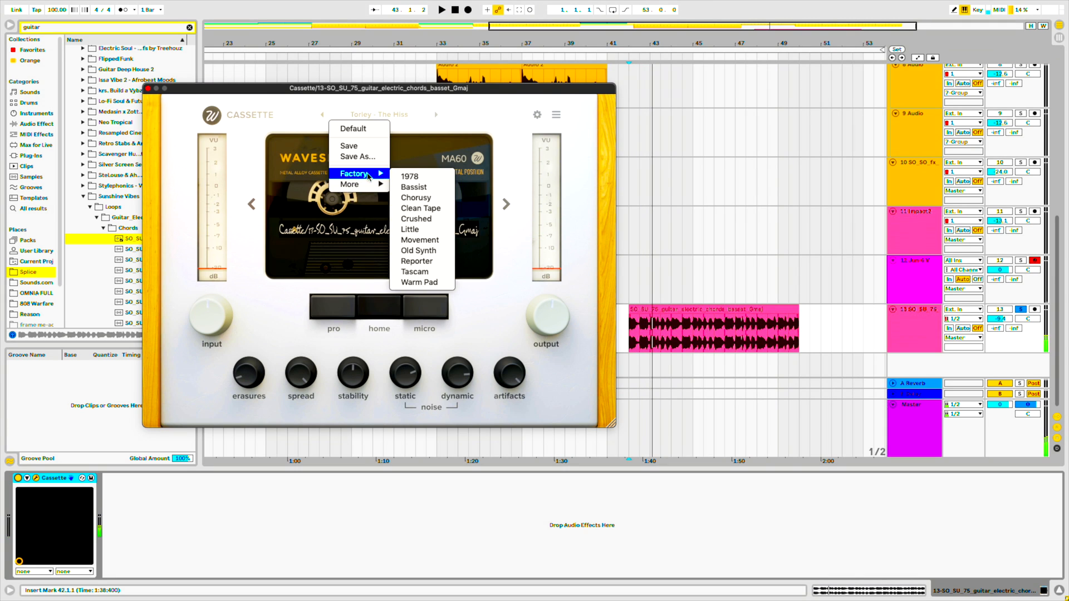
pyautogui.click(415, 176)
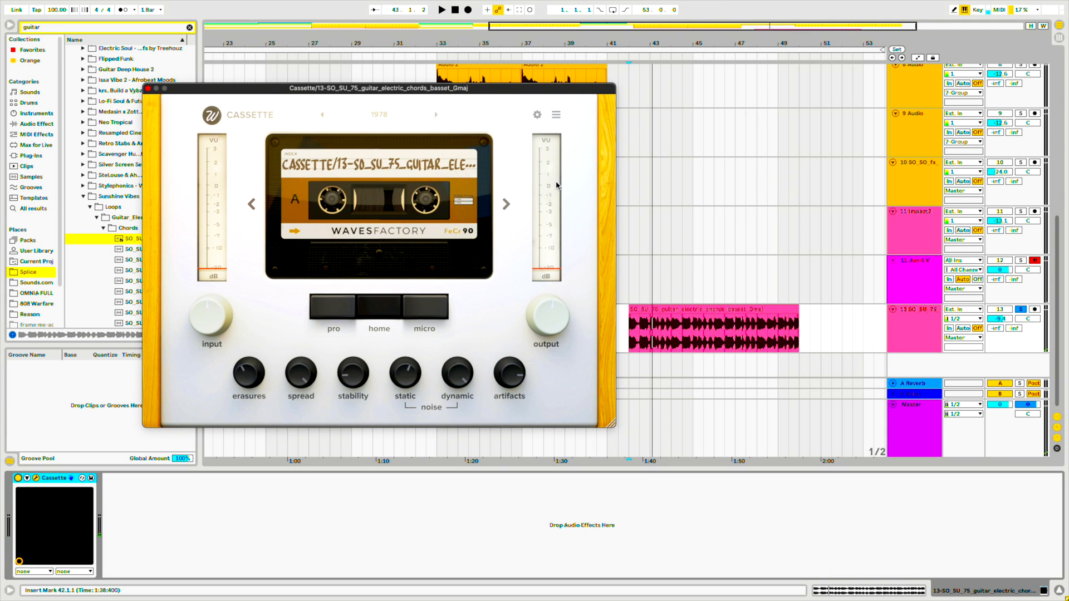
pyautogui.press('space')
# Examine Cassette's advanced tape settings and its general options for the manual, presets folder, default size, animation and OpenGL
pyautogui.click(537, 115)
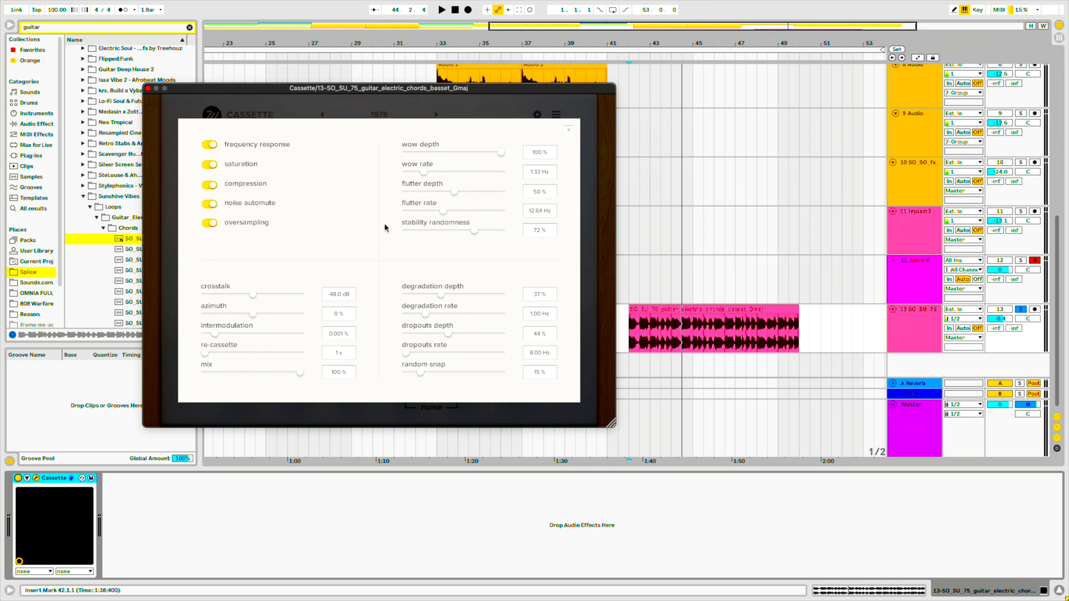
pyautogui.click(483, 114)
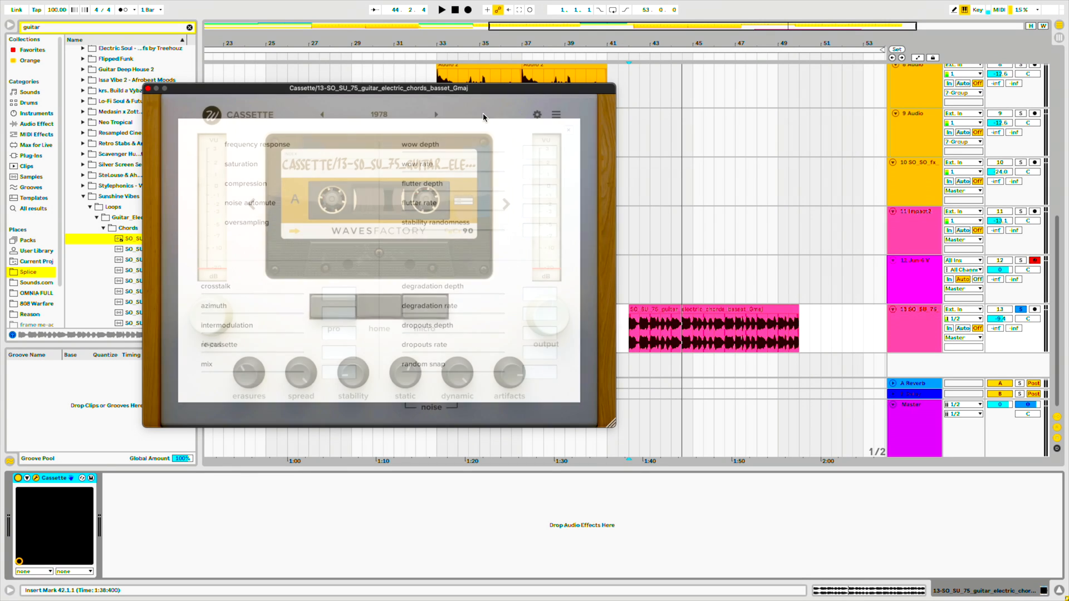
pyautogui.click(556, 114)
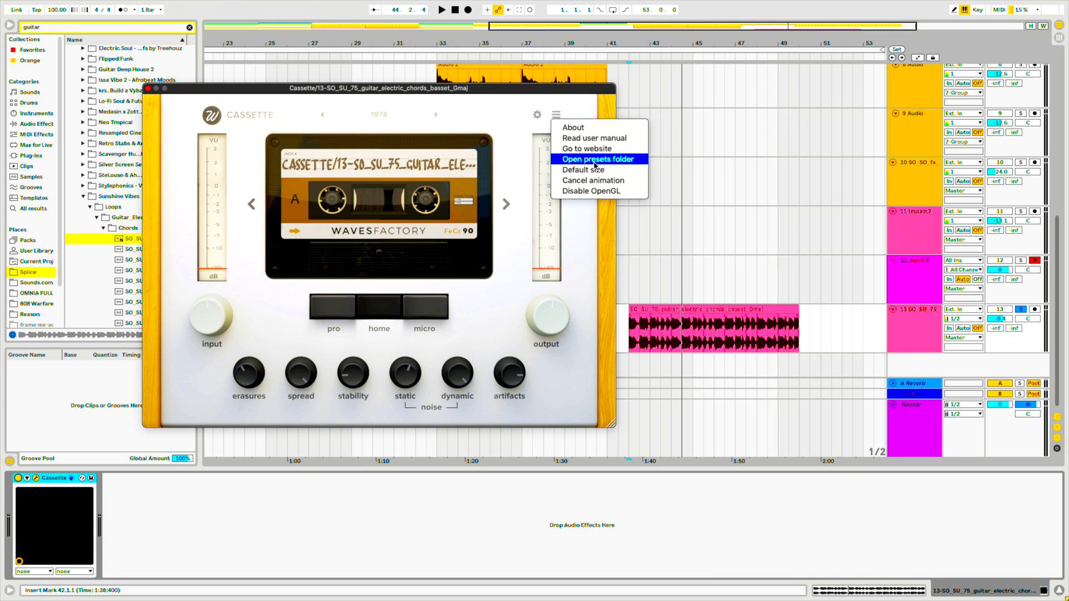
pyautogui.click(544, 169)
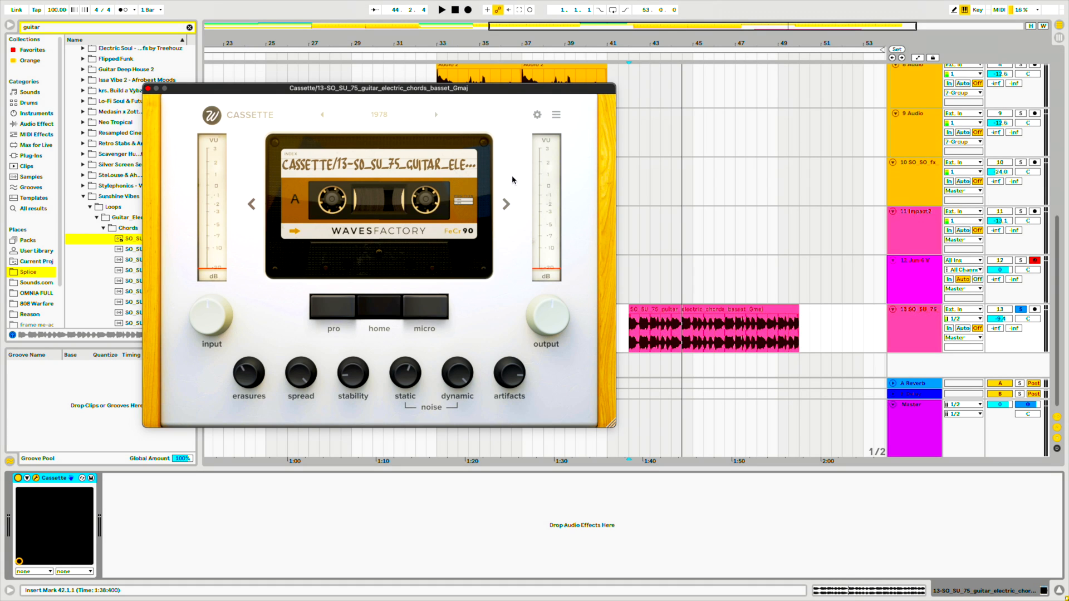
pyautogui.click(555, 114)
pyautogui.click(556, 113)
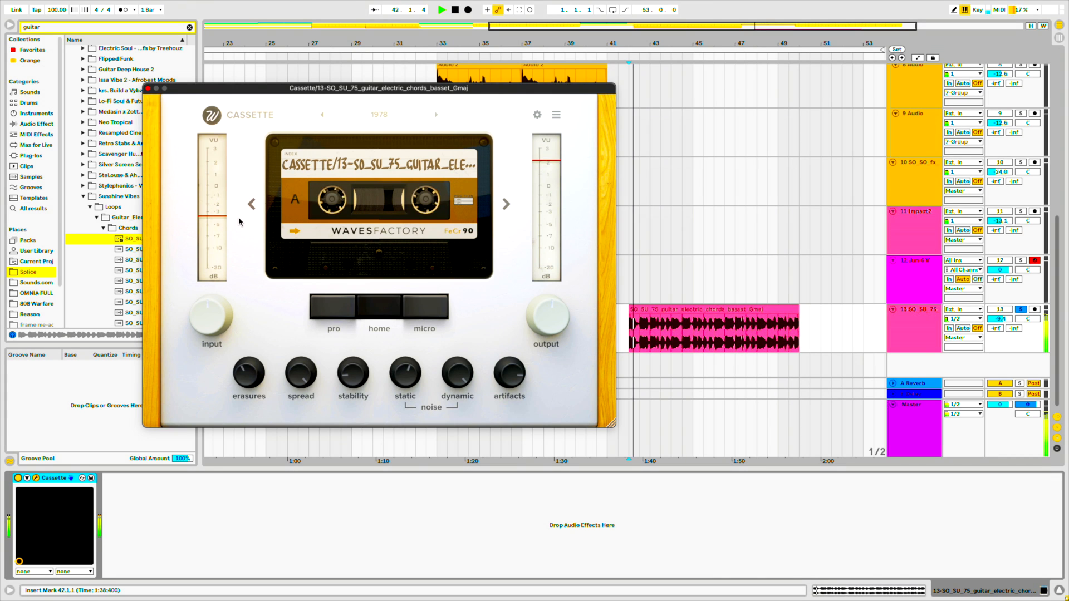
pyautogui.click(557, 117)
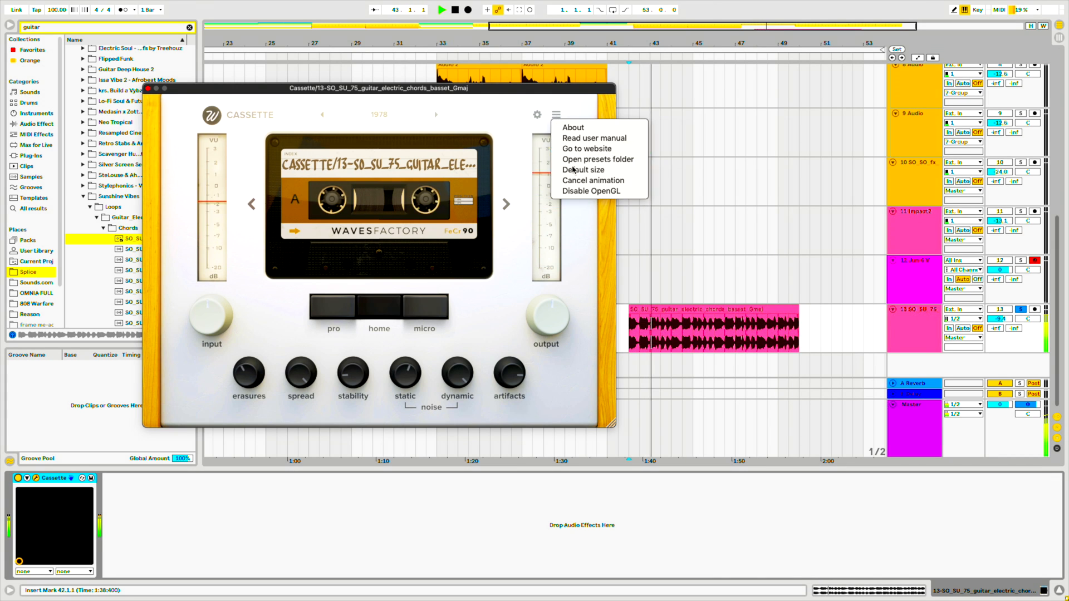
pyautogui.click(577, 175)
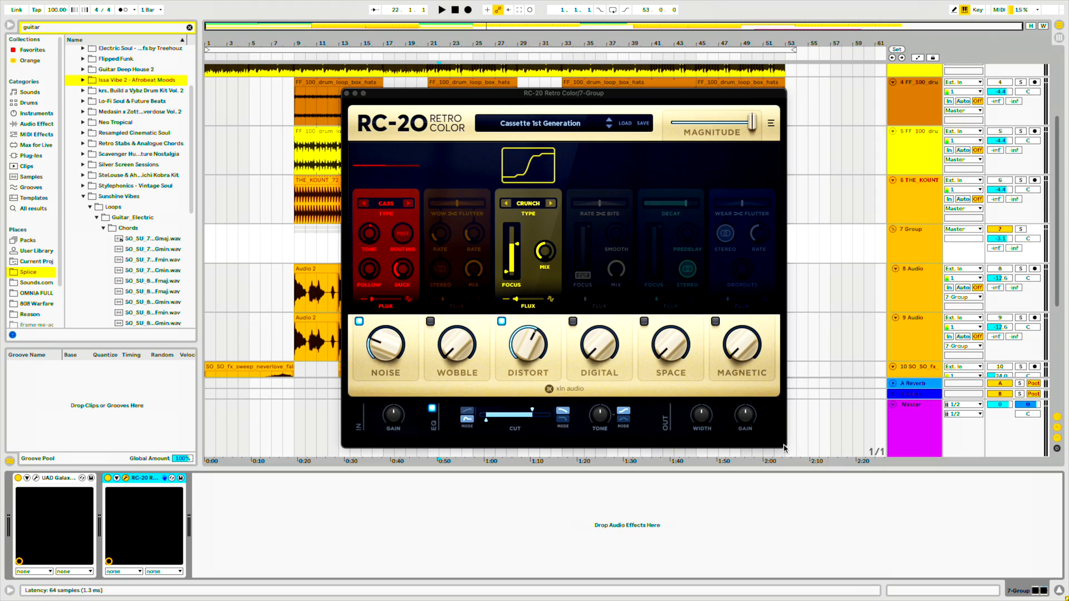
# Reposition the RC-20 Retro Color window and look through its preset browser, keeping Cassette 1st Generation selected
pyautogui.moveTo(553, 91); pyautogui.dragTo(426, 80)
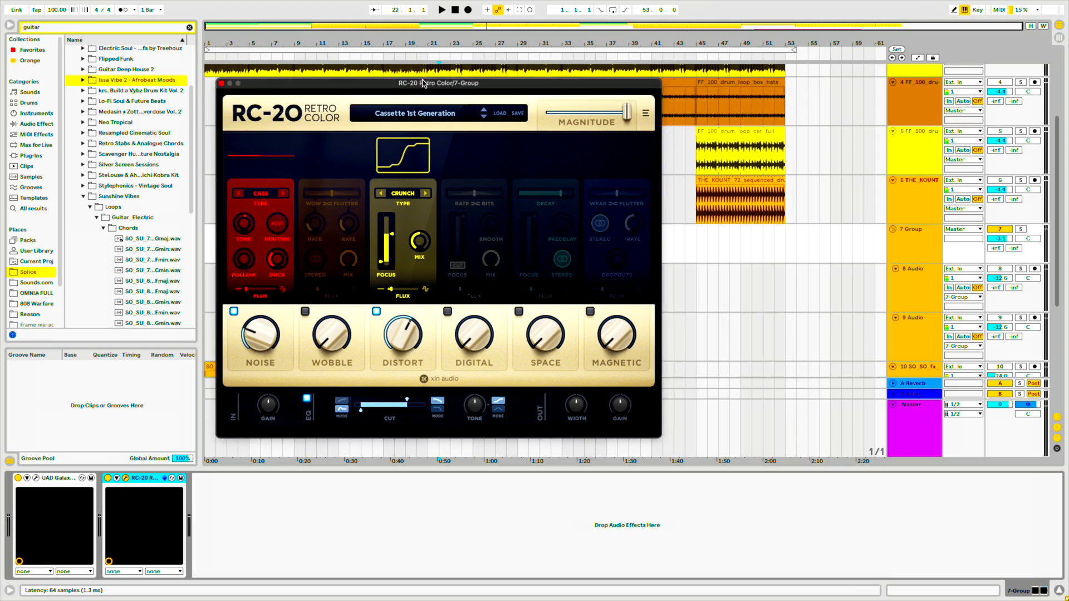
pyautogui.click(424, 115)
pyautogui.scroll(-10, 383, 200)
pyautogui.scroll(10, 383, 201)
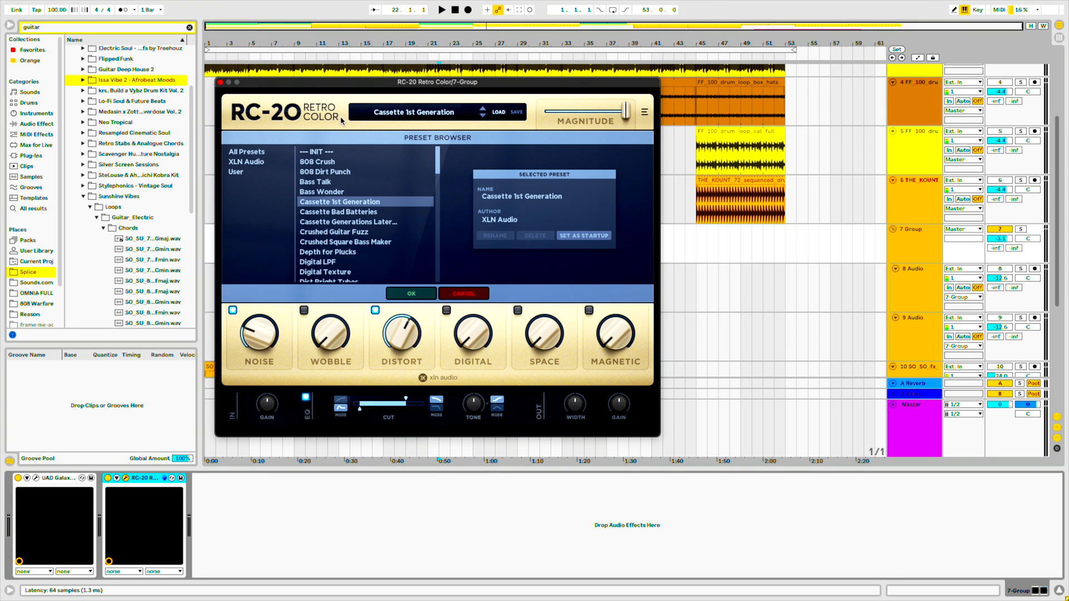
pyautogui.click(415, 296)
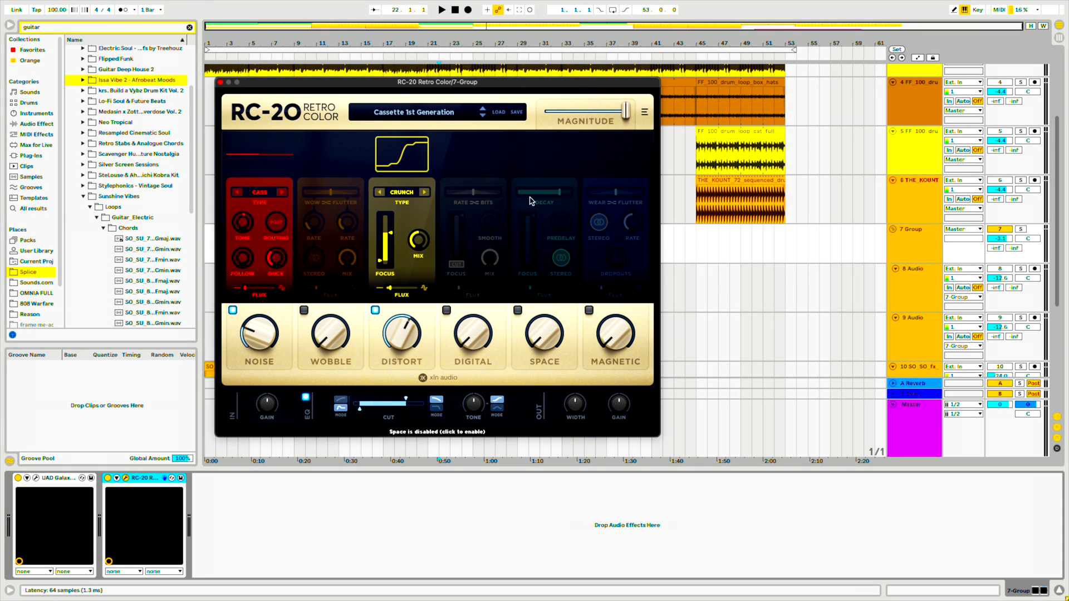
pyautogui.moveTo(291, 83); pyautogui.dragTo(305, 115)
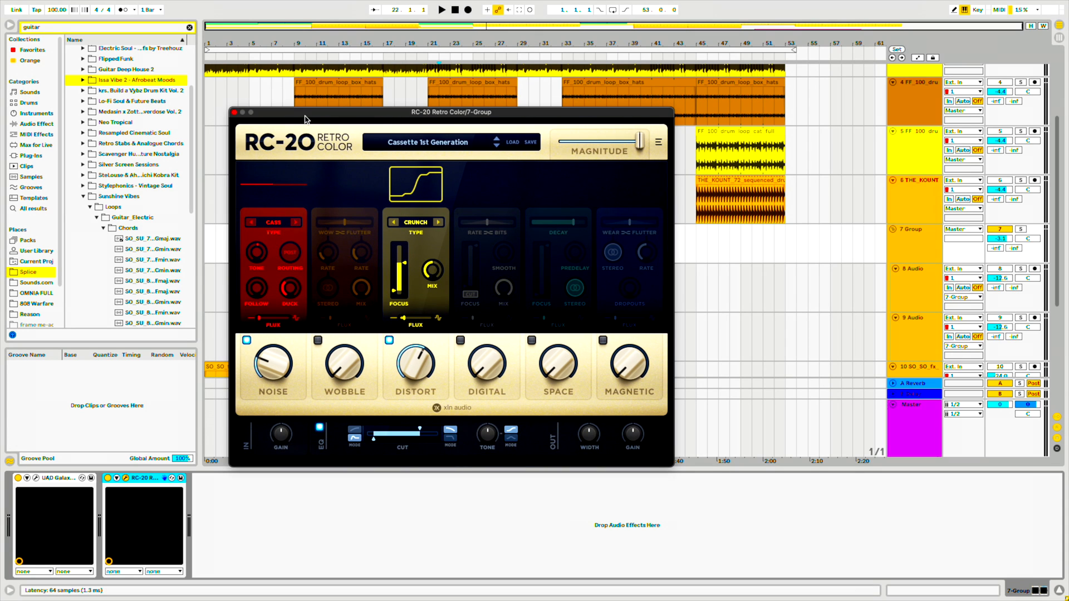